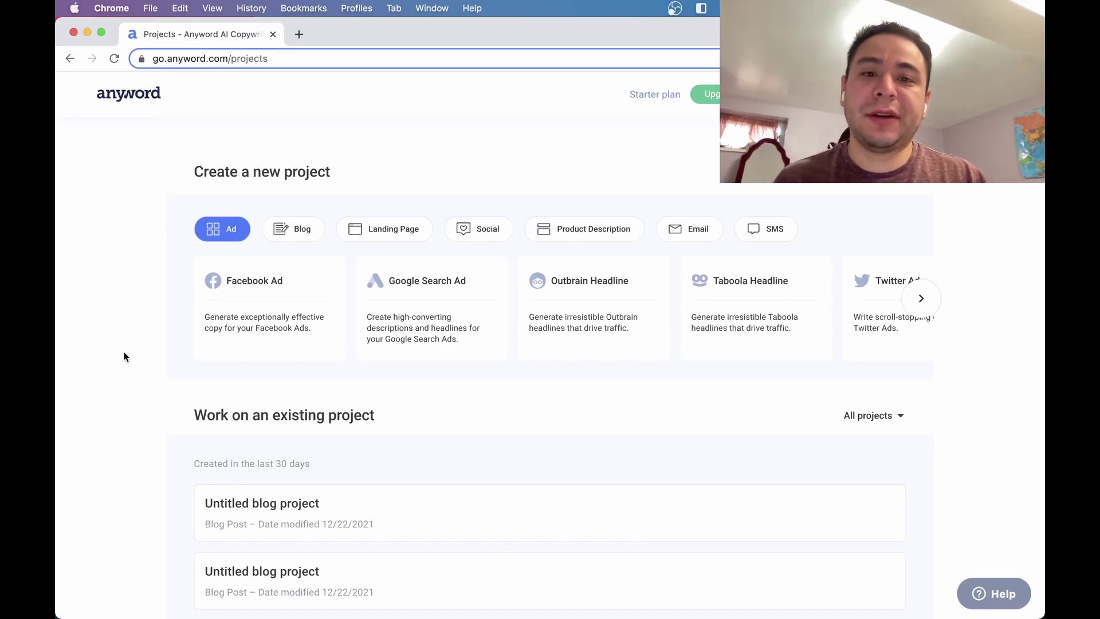
Load the anyword.com homepage in a new browser tab.
left_click(299, 34)
type("anyword.com")
key("Return")
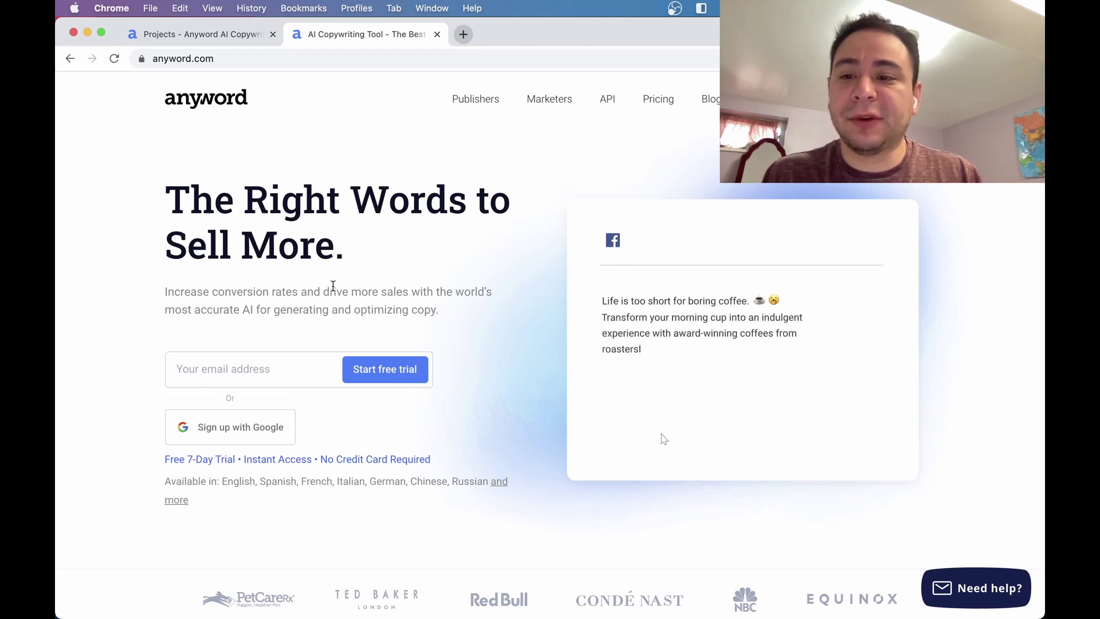
Scroll through the homepage use cases (Ad Copy, Landing Pages, Blog Posts, SMS) to Advanced Features.
scroll(333, 286, "down", 1)
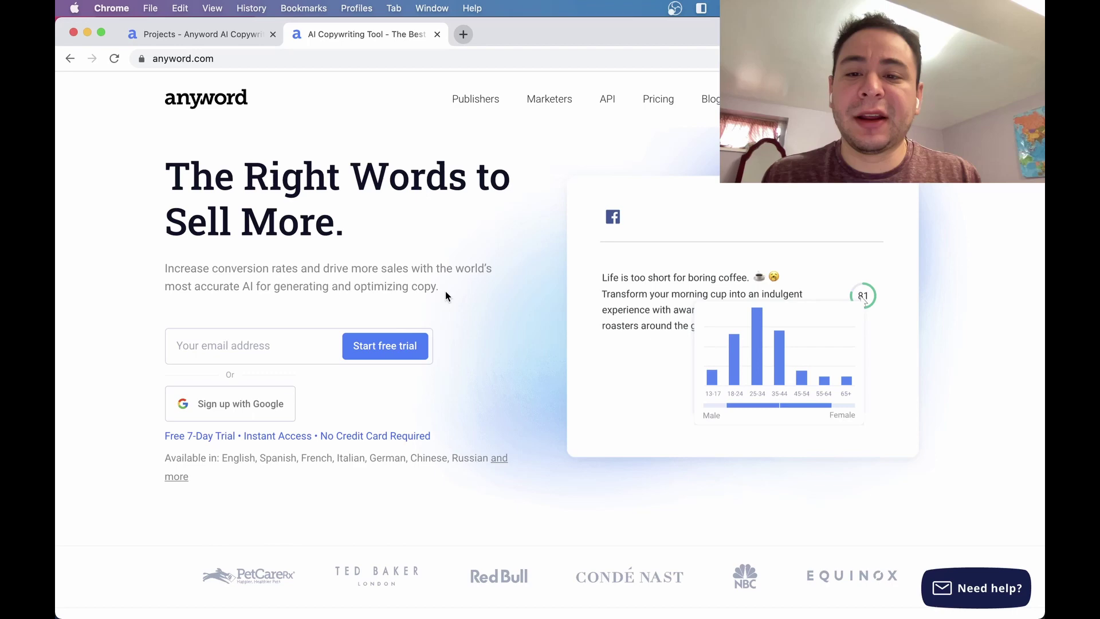
scroll(516, 332, "down", 5)
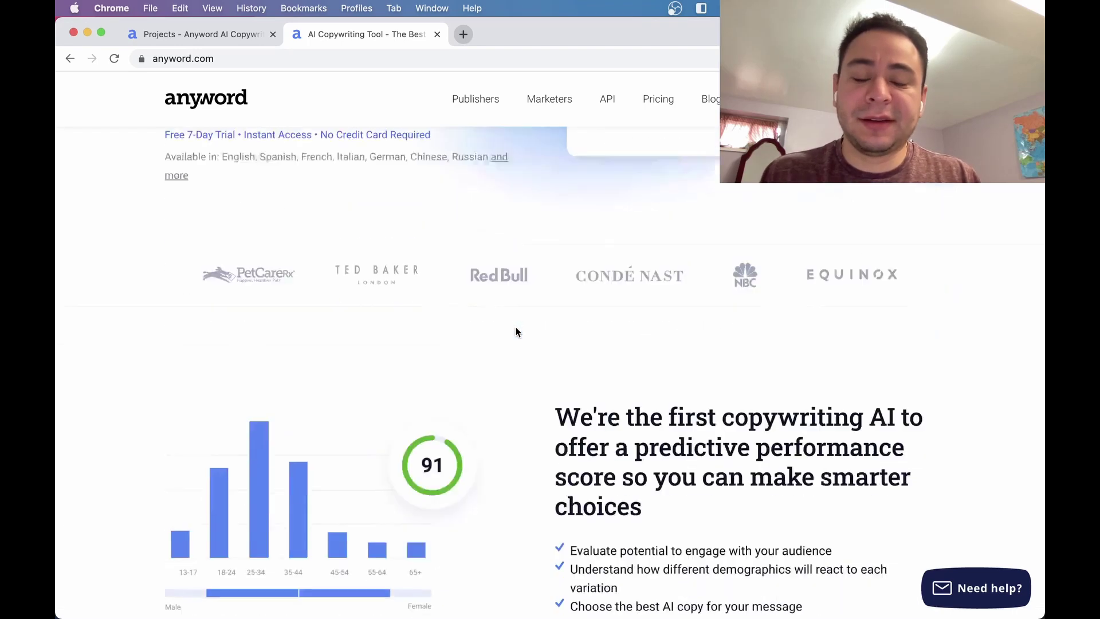
scroll(516, 332, "down", 4)
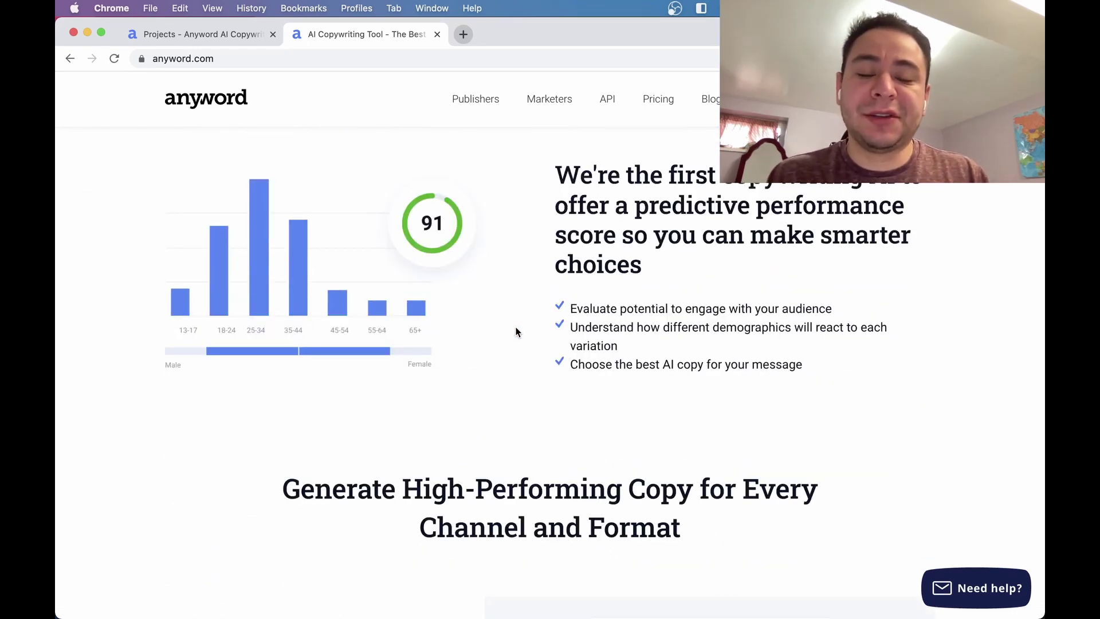
scroll(516, 330, "down", 9)
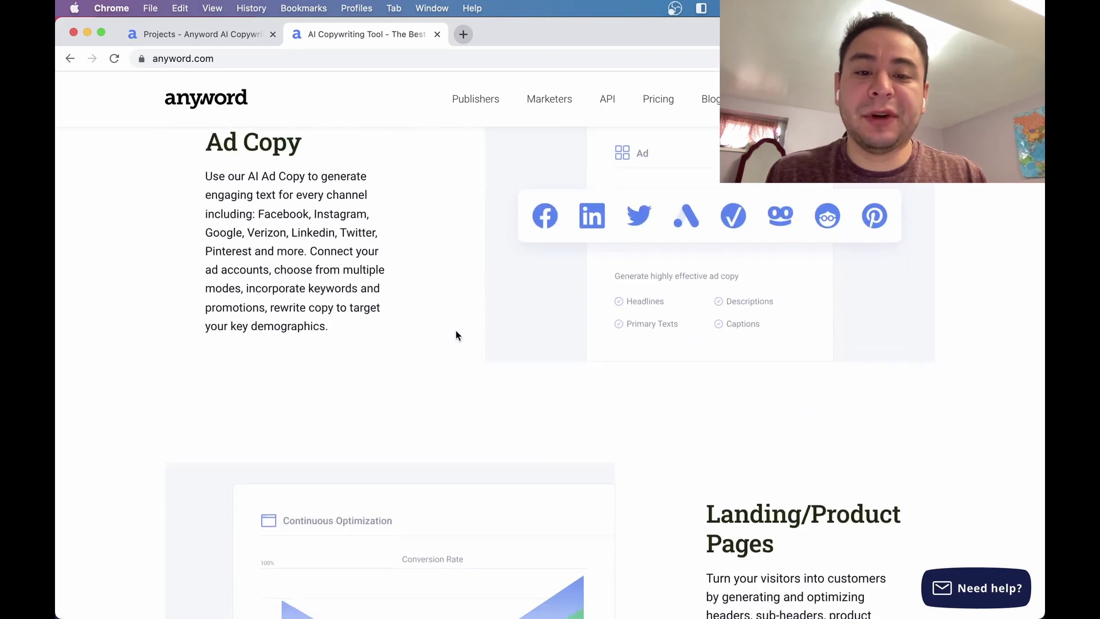
scroll(456, 331, "up", 1)
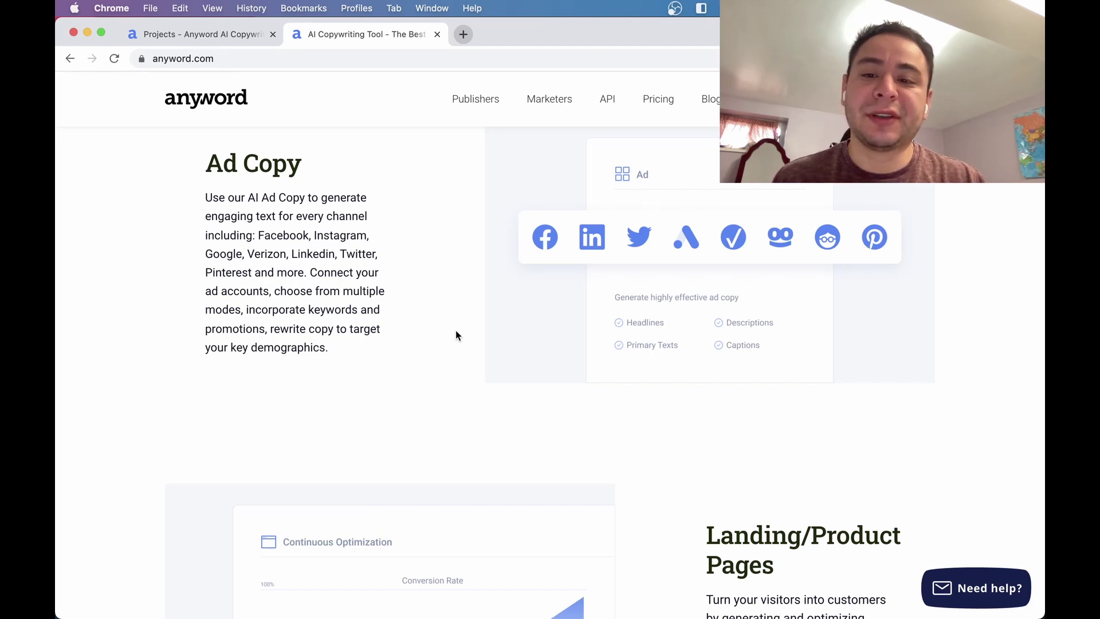
scroll(457, 334, "down", 4)
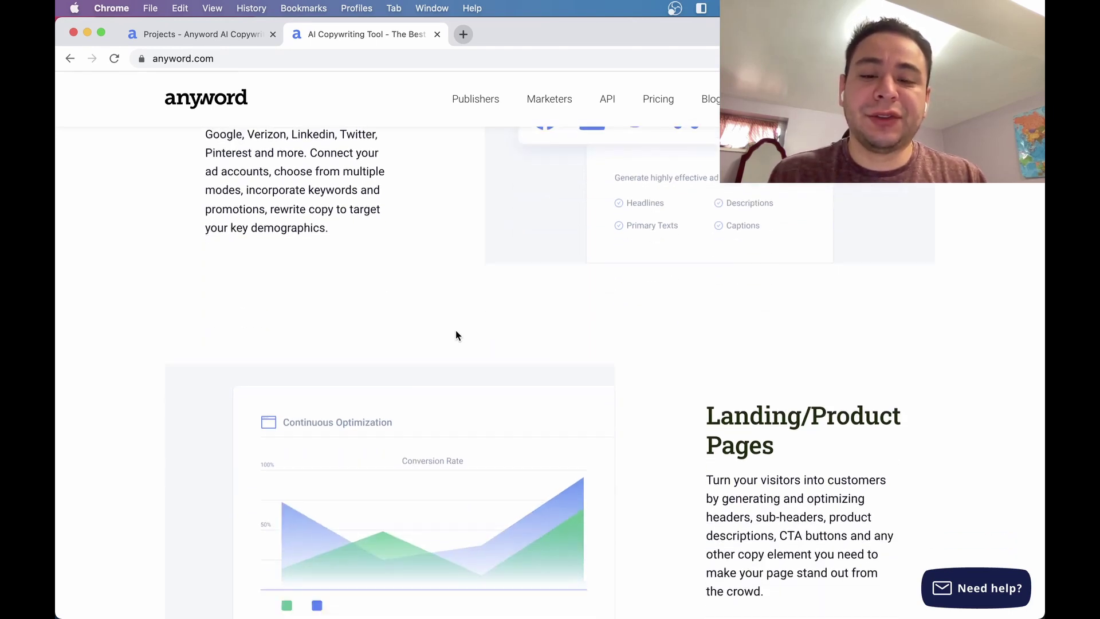
scroll(457, 335, "down", 6)
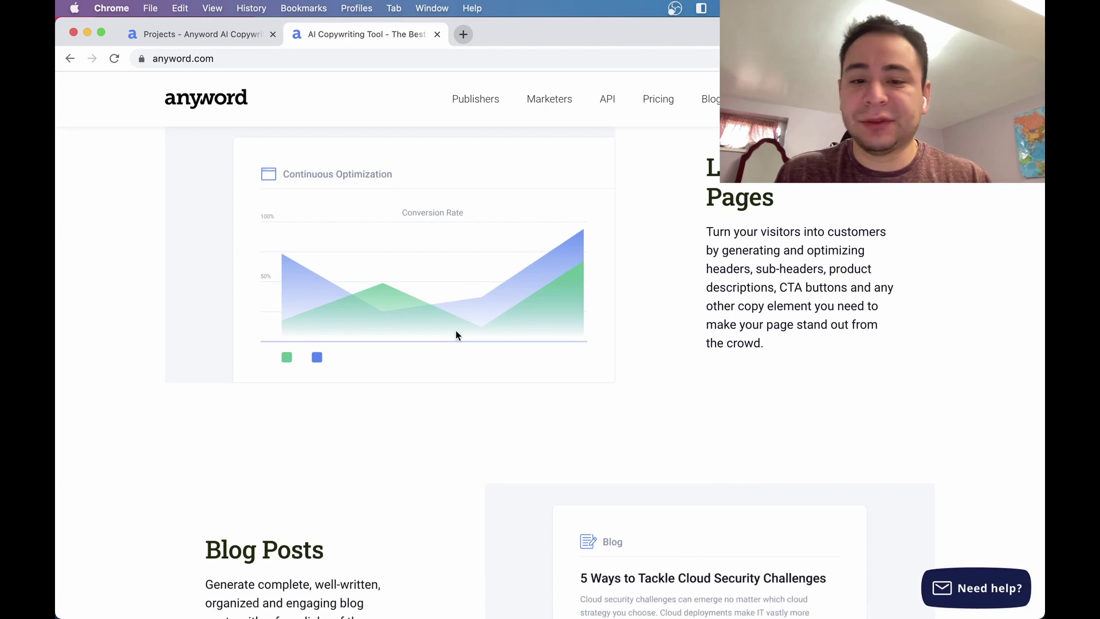
scroll(457, 335, "down", 15)
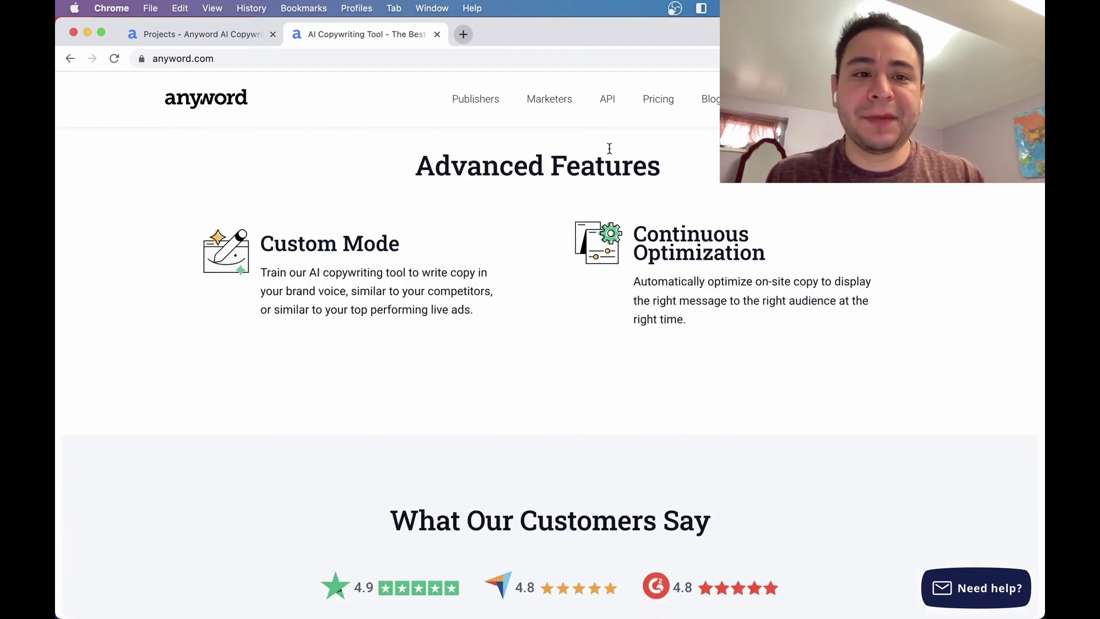
Go to the Pricing page and review Starter ($19/month), Business ($239/month) and Enterprise plan details.
left_click(666, 106)
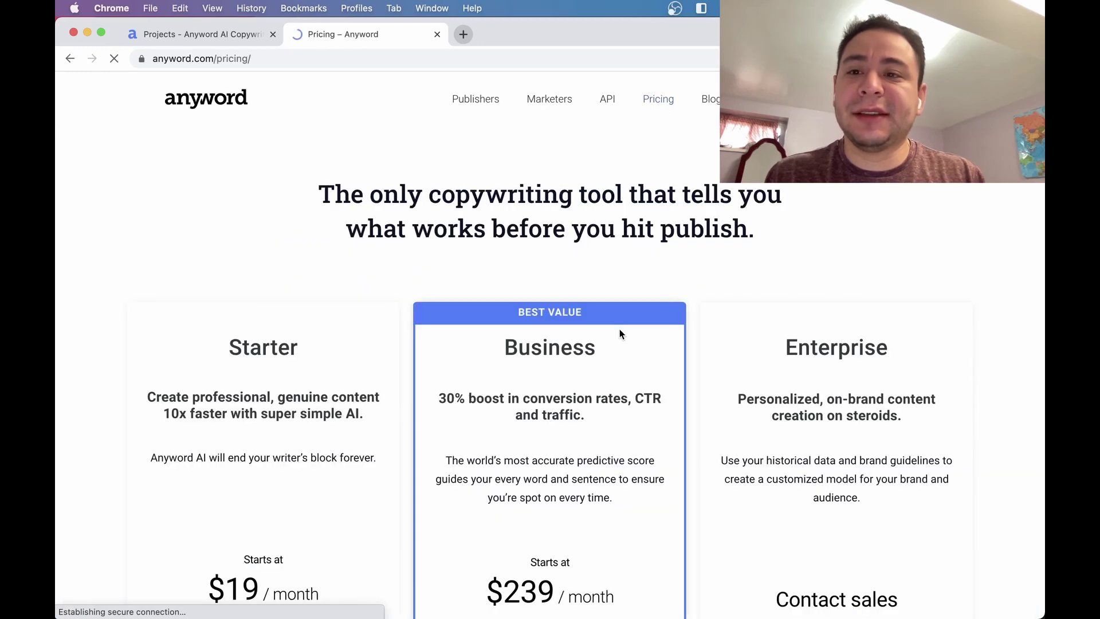
scroll(409, 252, "down", 3)
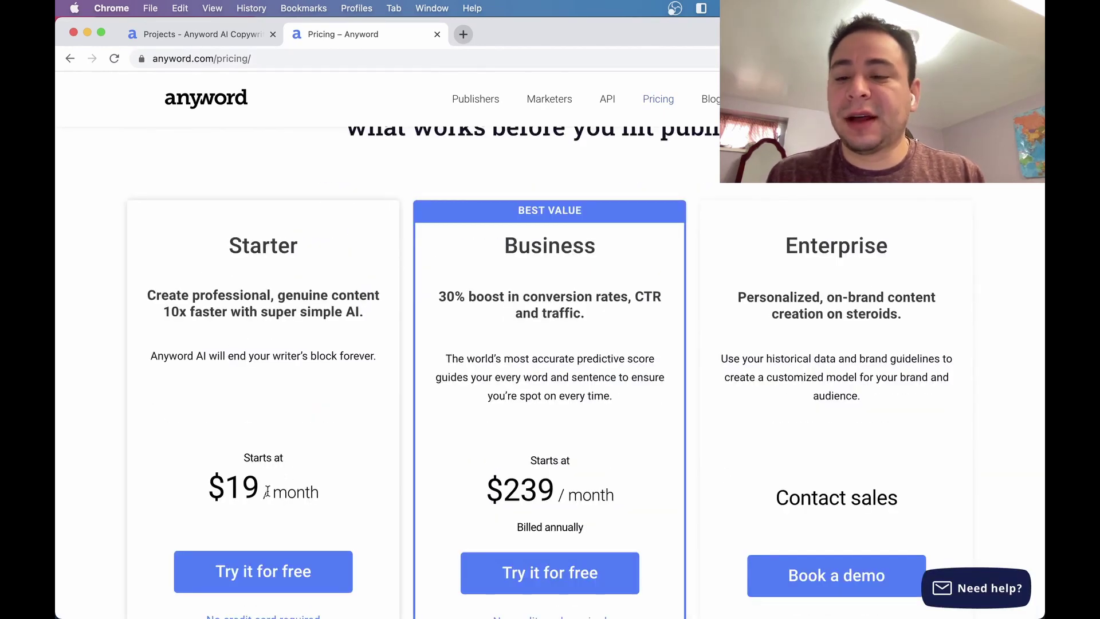
scroll(501, 300, "down", 1)
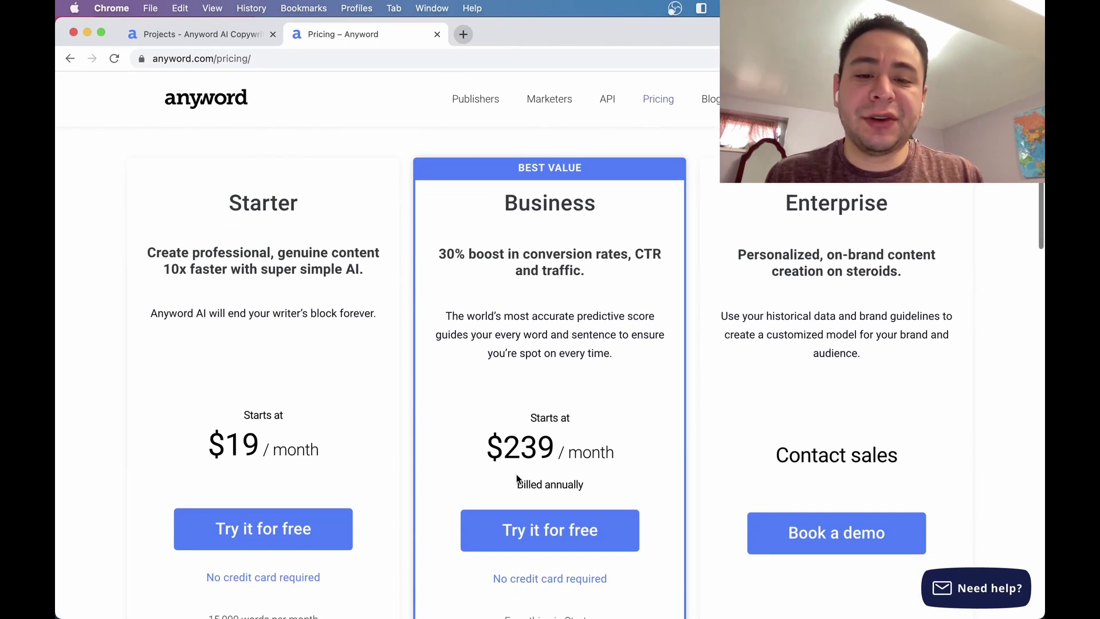
scroll(516, 384, "down", 10)
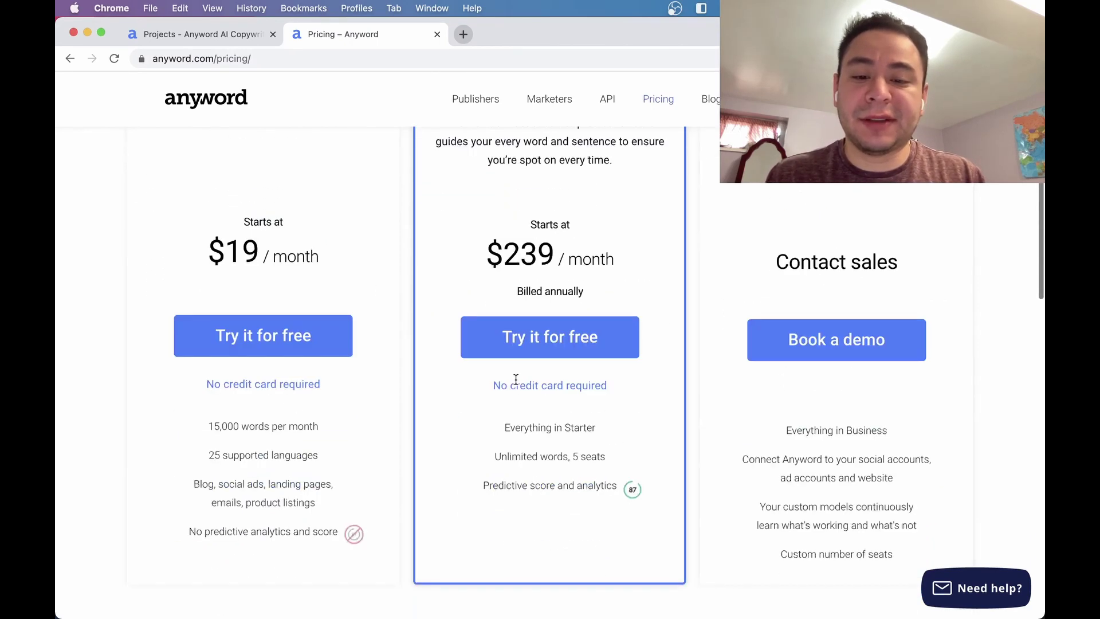
scroll(401, 344, "down", 2)
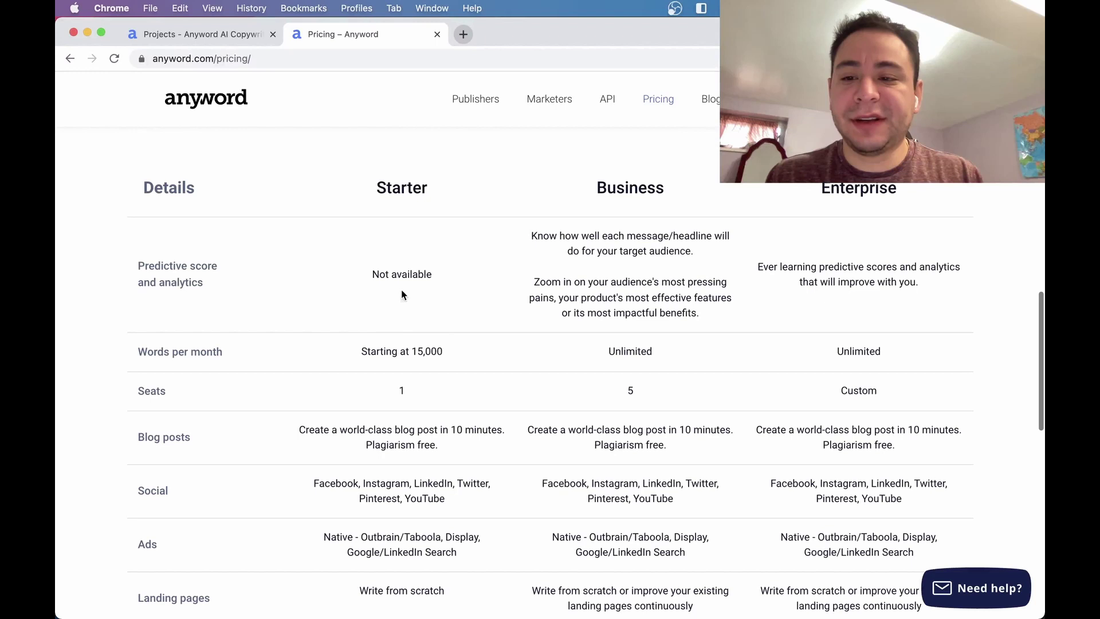
Start a new Facebook Ad project named 'New Years Mugs'.
left_click(208, 33)
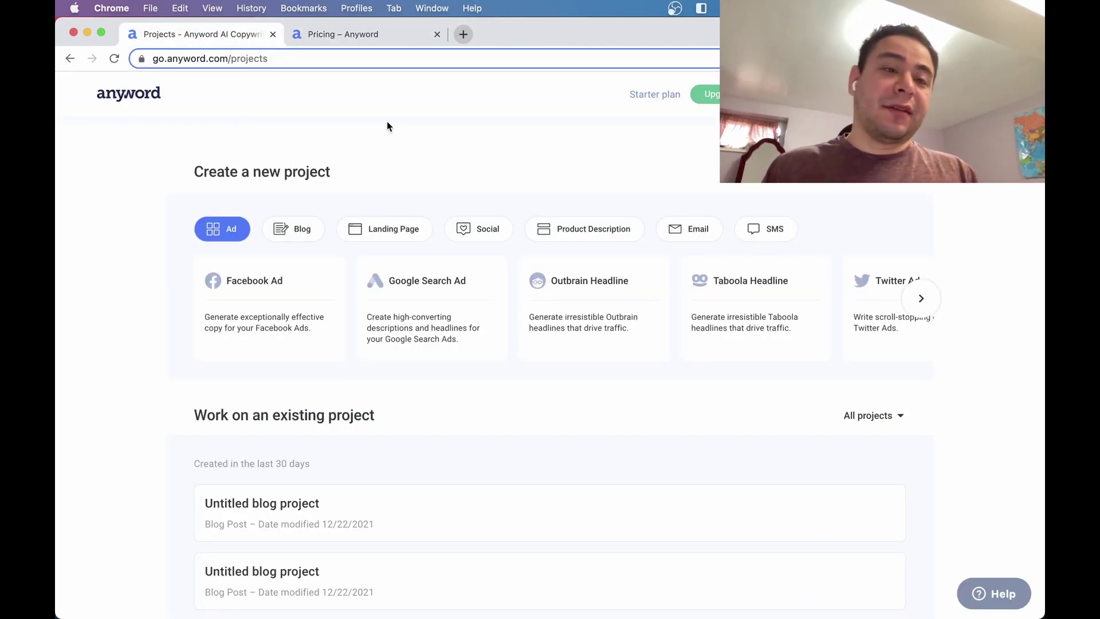
left_click(270, 292)
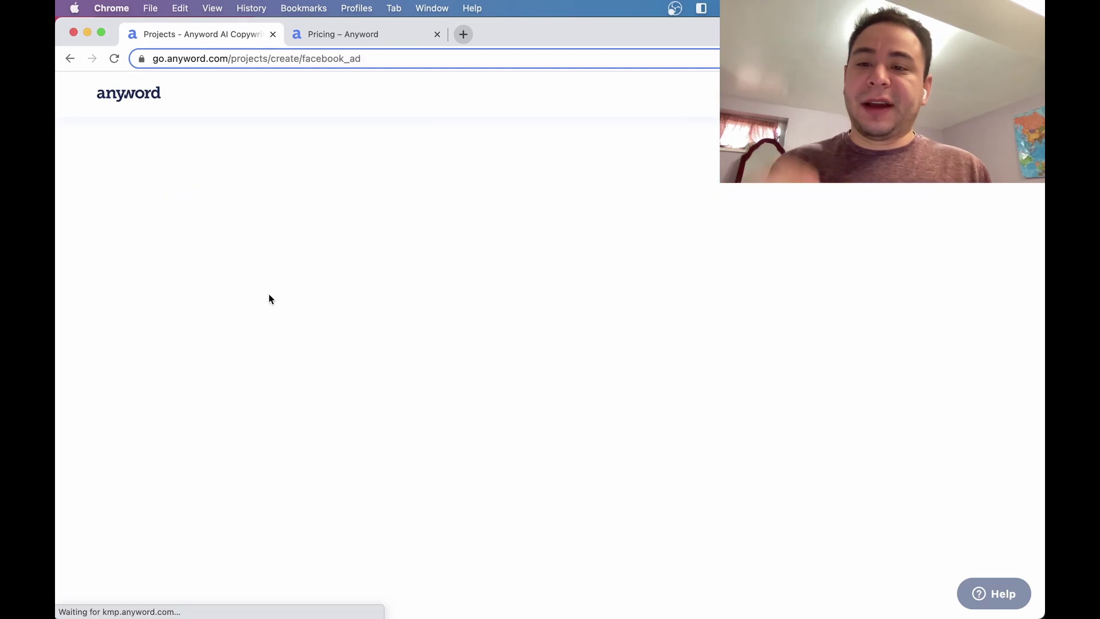
left_click(464, 282)
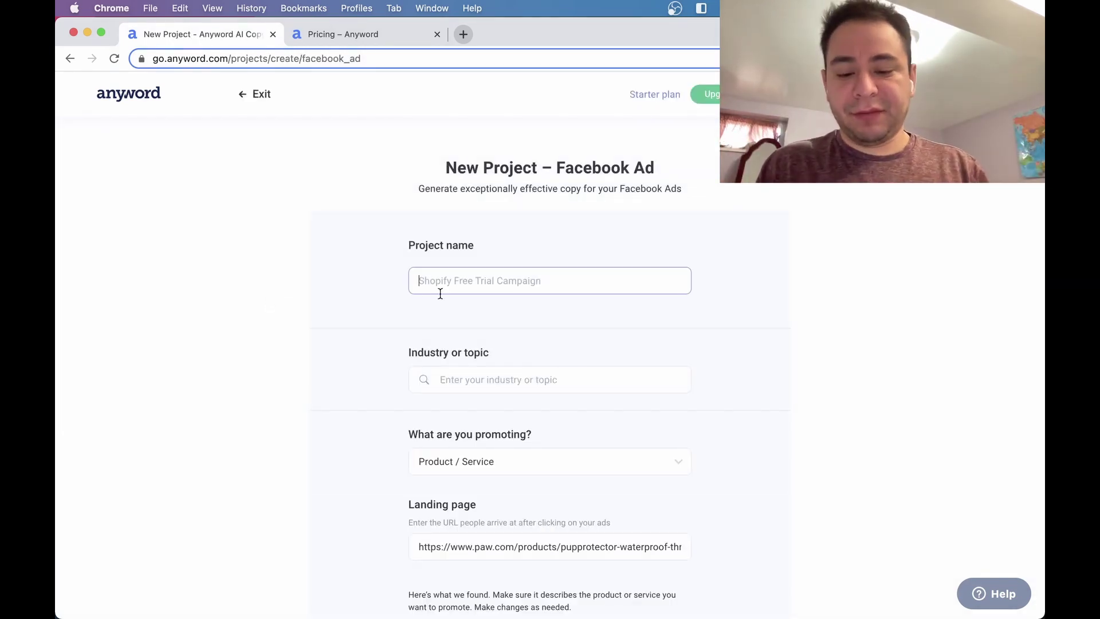
type("New Years Mugs")
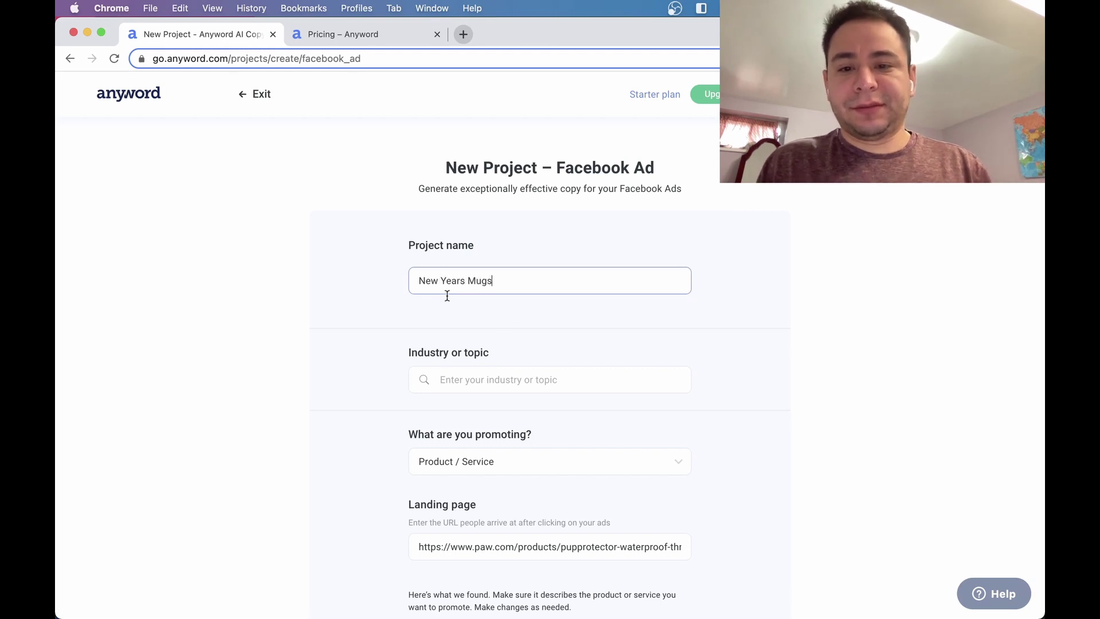
Set the project's industry topic to Retail Industry.
key("Tab")
type("travel")
key("super+a")
key("BackSpace")
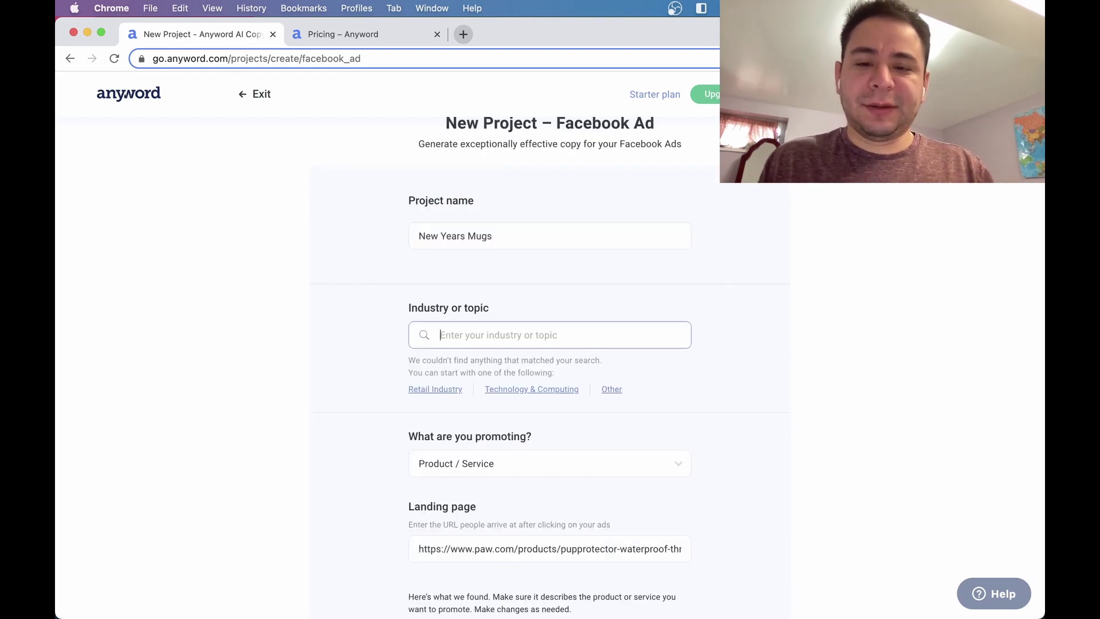
type("reta")
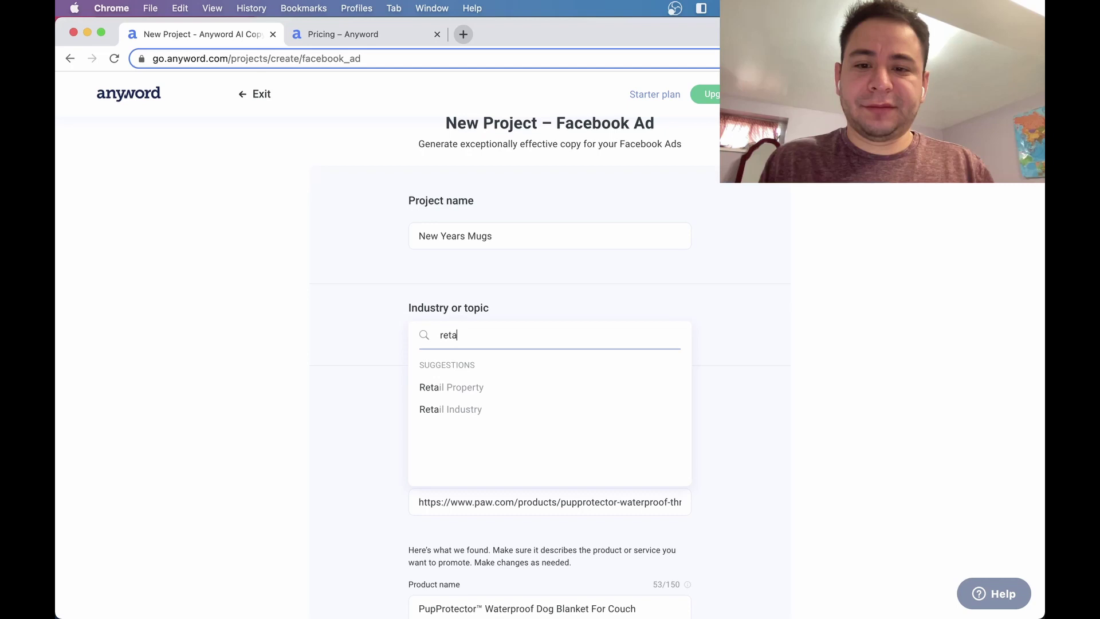
left_click(451, 409)
Clear the existing landing page URL from the form.
scroll(363, 400, "down", 2)
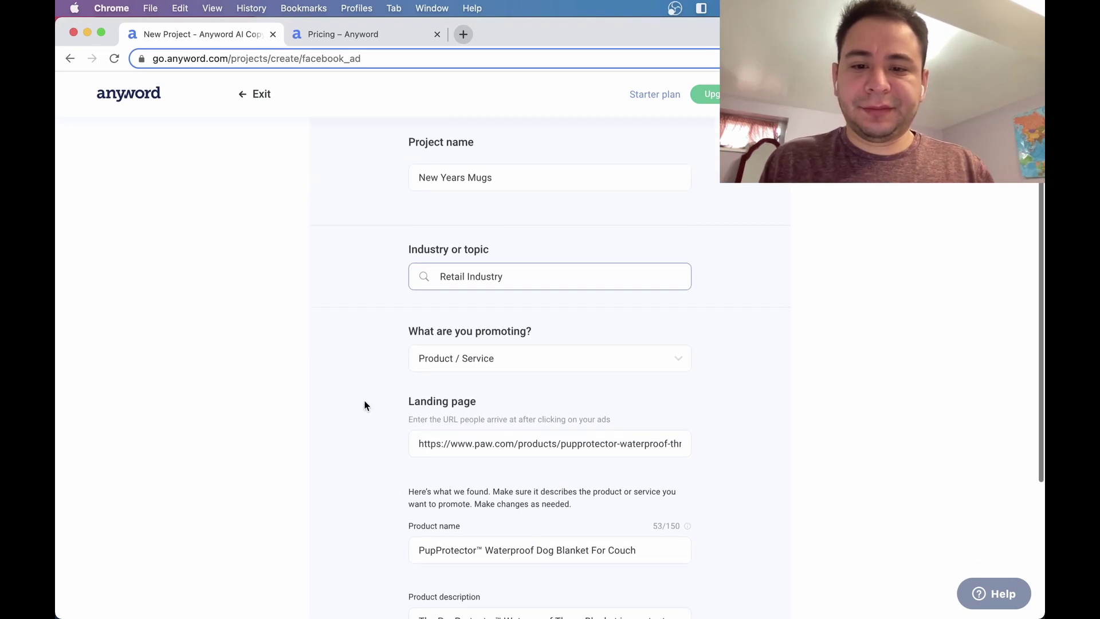
triple_click(477, 402)
key("BackSpace")
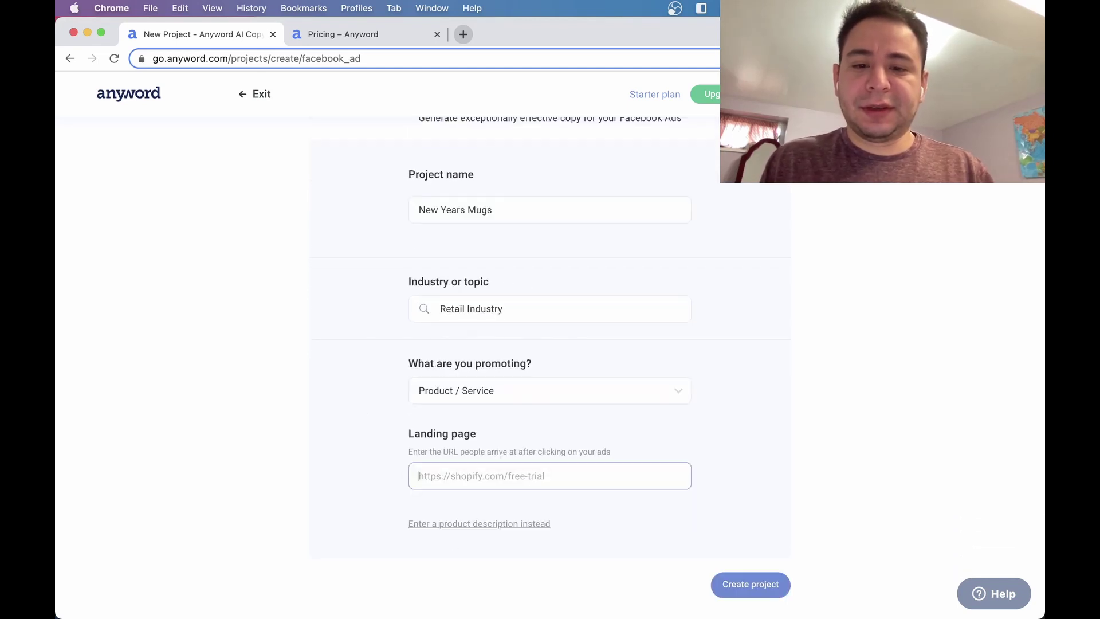
scroll(380, 389, "up", 4)
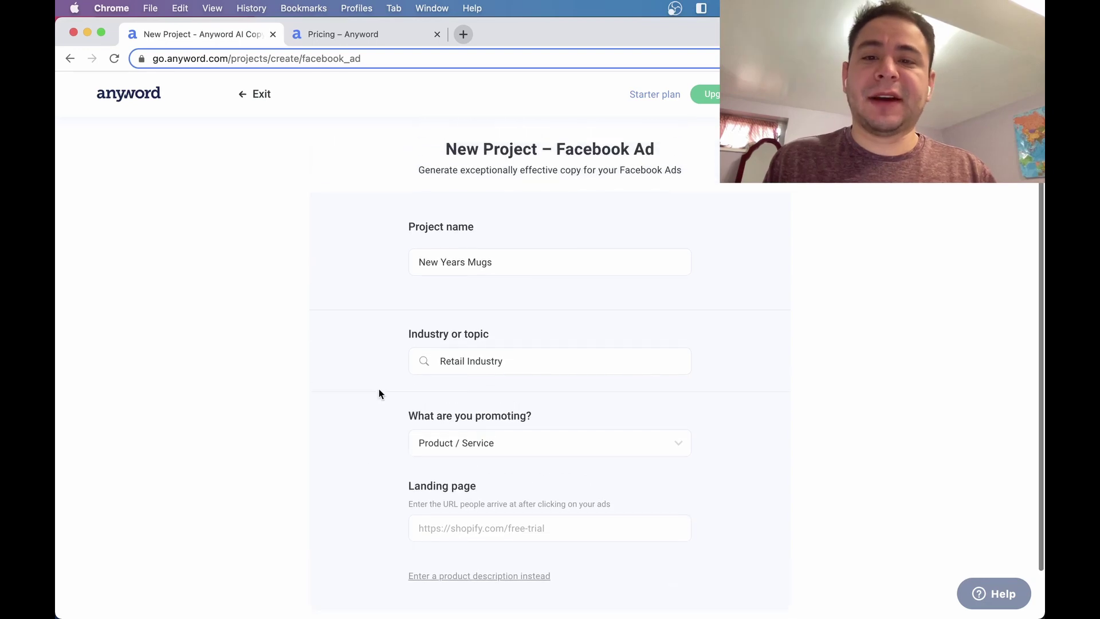
Search the web for 'new years mug' and open a 2022 new year mug listing on Etsy.
key("super+t")
type("new")
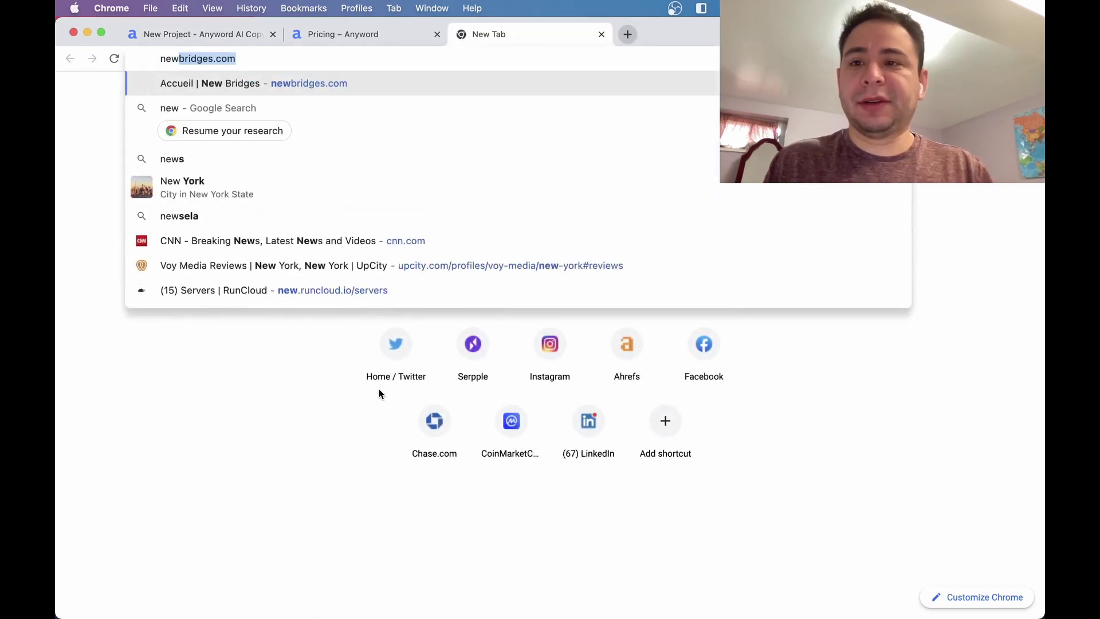
type(" years mug")
key("Return")
scroll(240, 281, "down", 5)
left_click(241, 280)
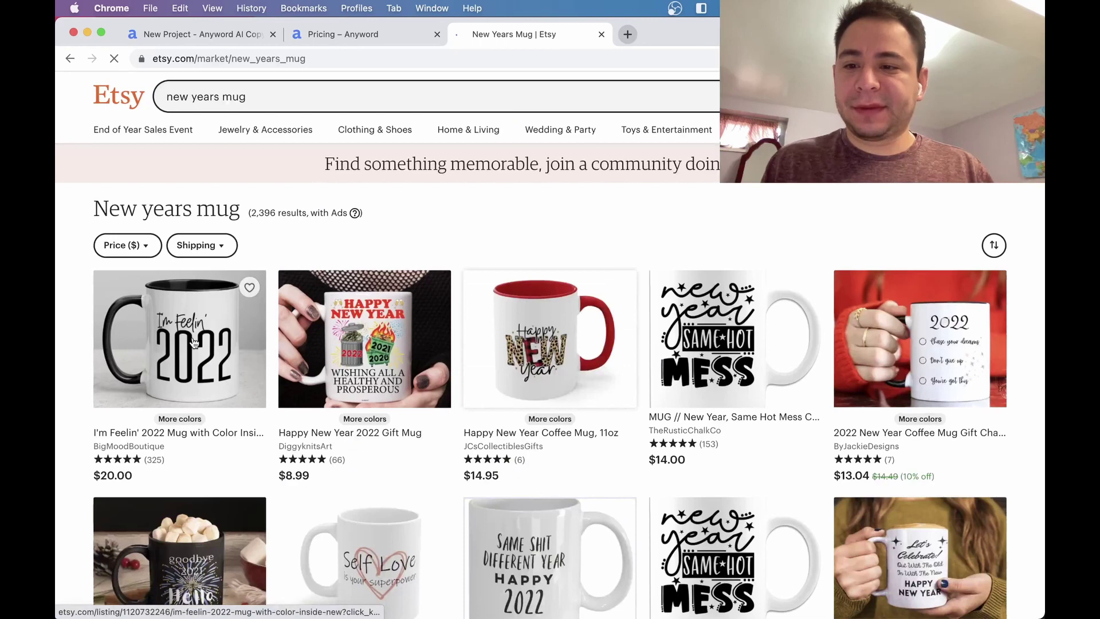
left_click(194, 342)
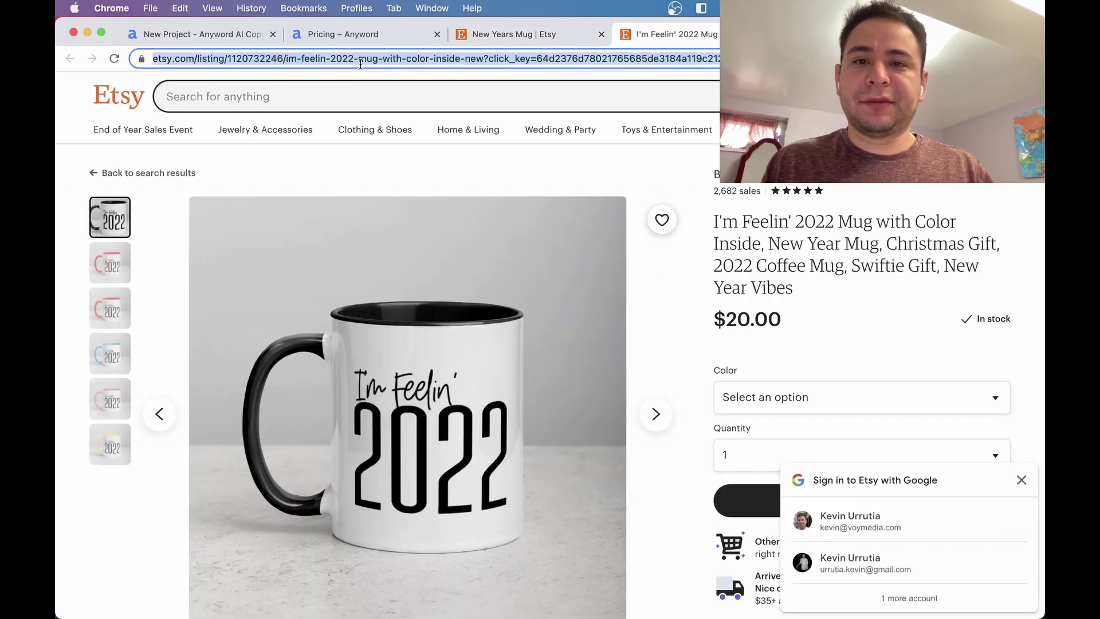
Paste the Etsy listing URL as the landing page and review the auto-filled product name and description.
left_click(364, 35)
left_click(228, 35)
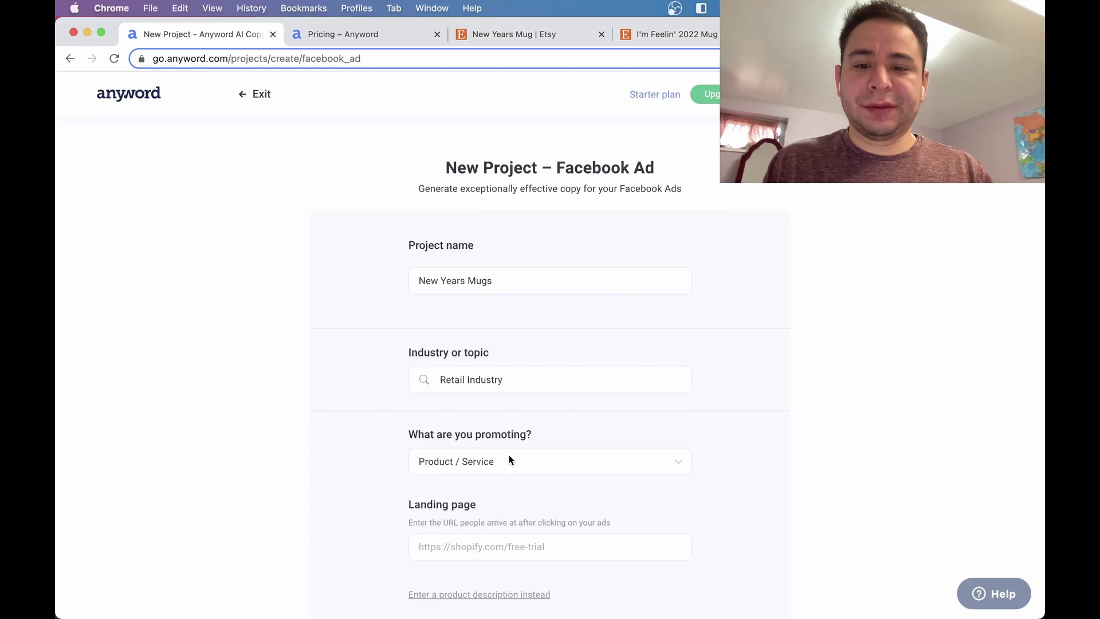
left_click(465, 542)
key("super+v")
left_click(362, 536)
scroll(363, 536, "down", 3)
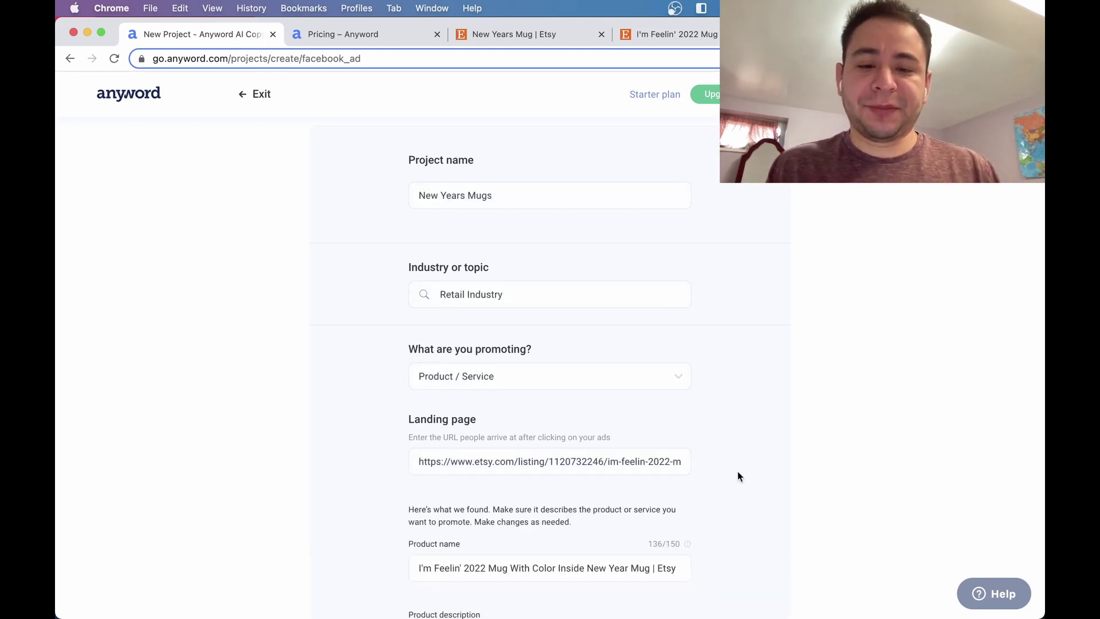
scroll(737, 476, "down", 4)
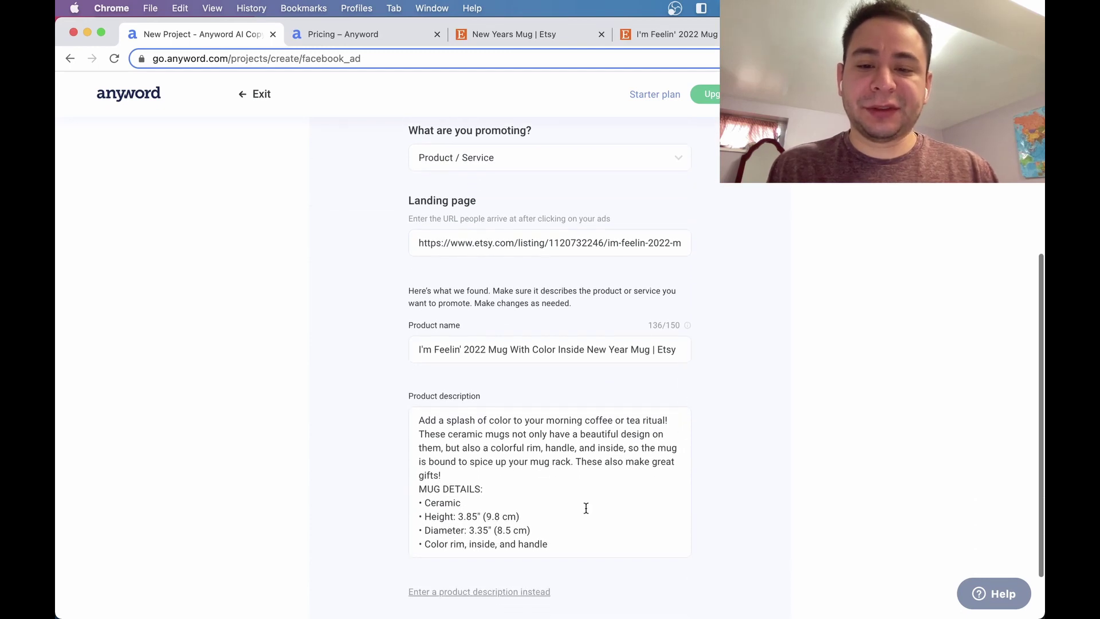
scroll(586, 509, "down", 5)
scroll(698, 443, "down", 2)
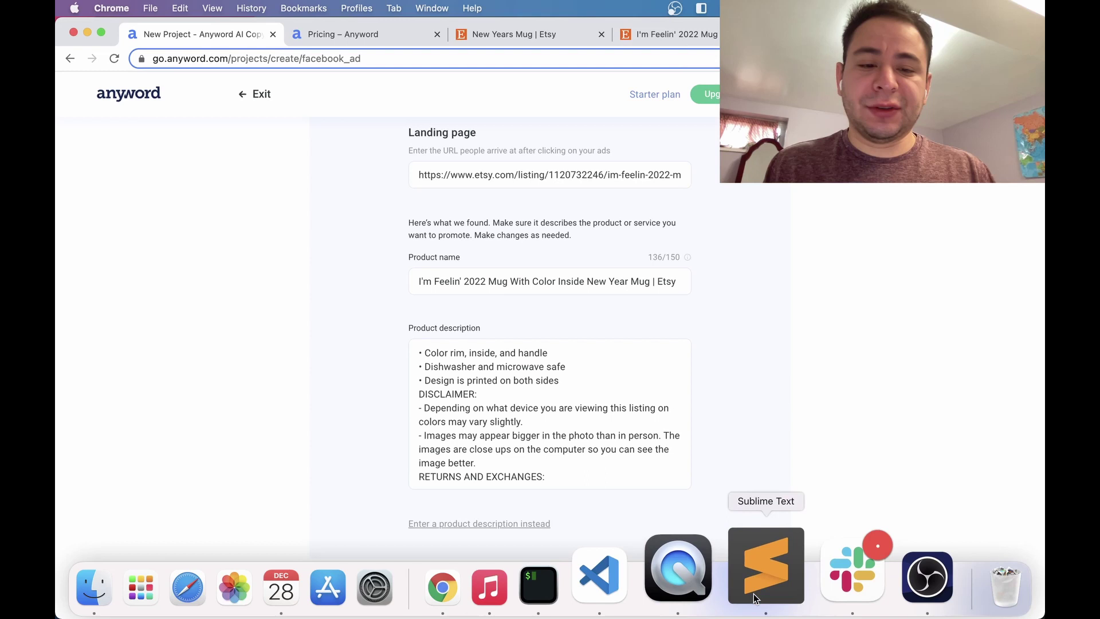
Create the New Years Mugs project and generate mug ad copy with the AIDA framework template.
left_click(757, 587)
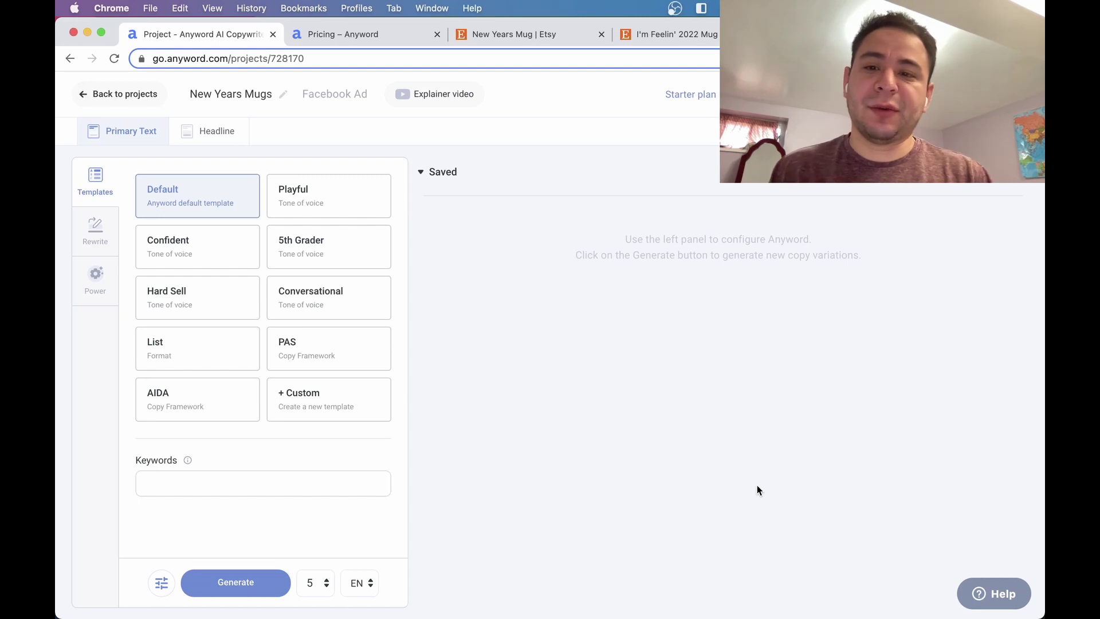
left_click(317, 206)
left_click(206, 252)
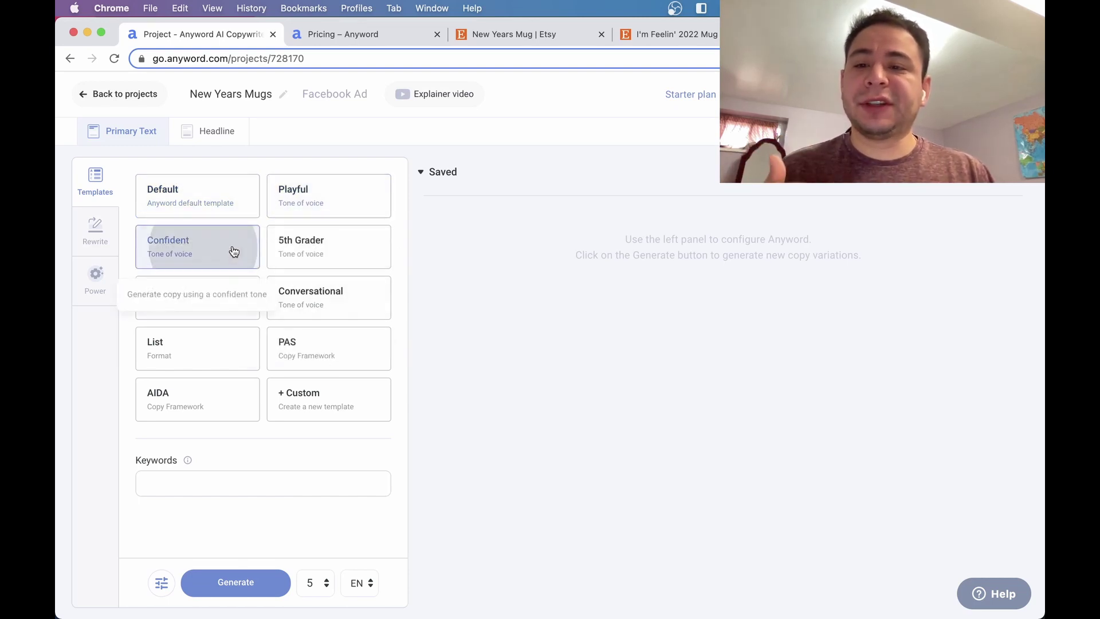
left_click(308, 254)
left_click(187, 297)
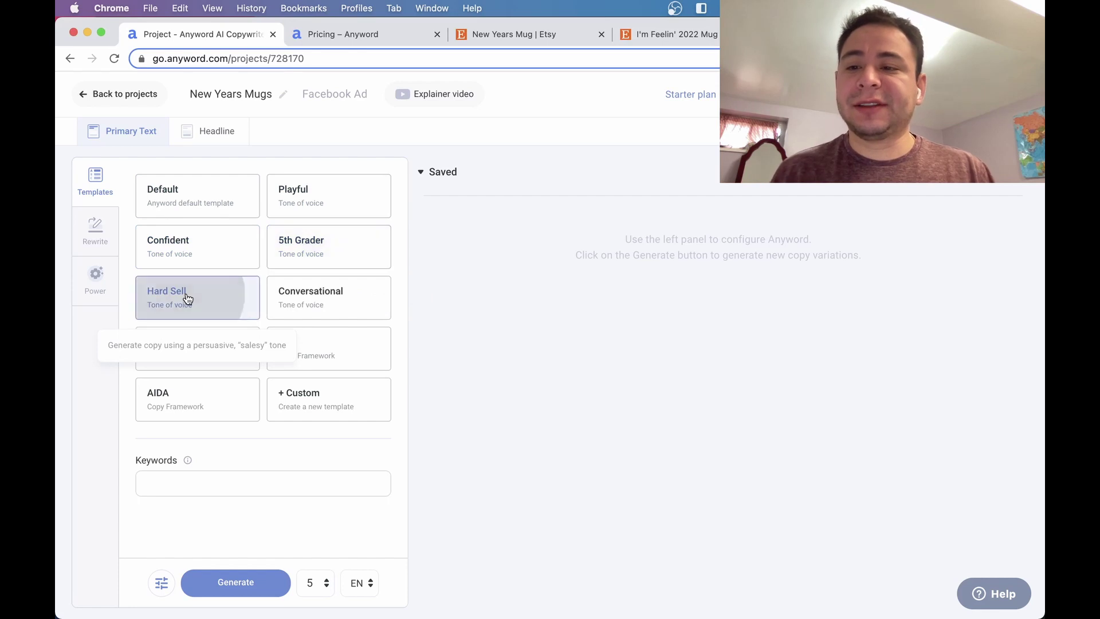
left_click(222, 414)
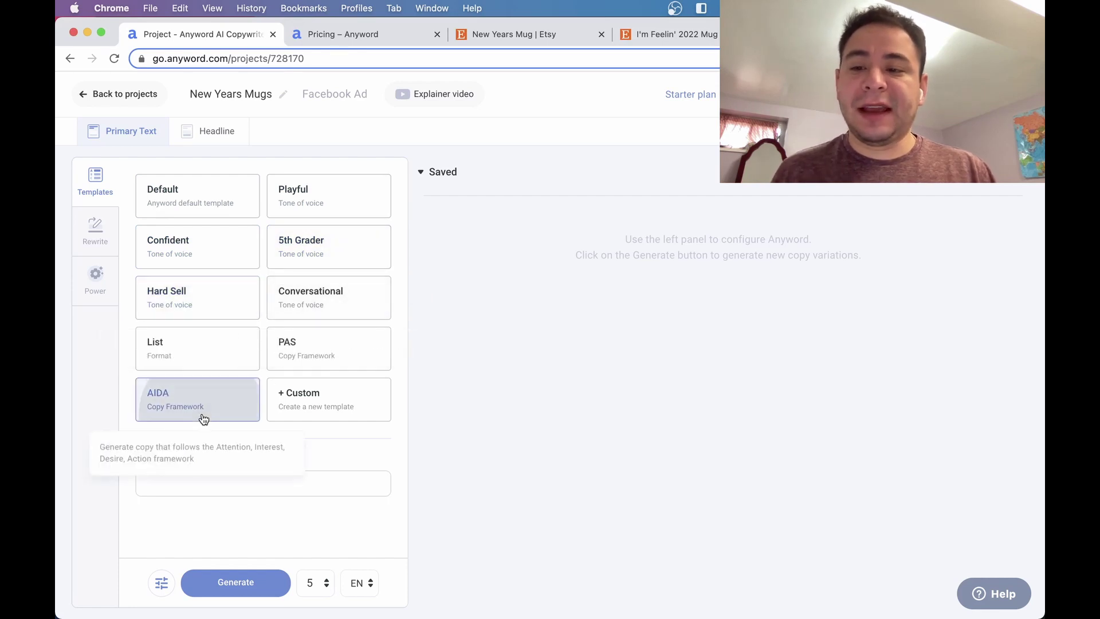
left_click(243, 580)
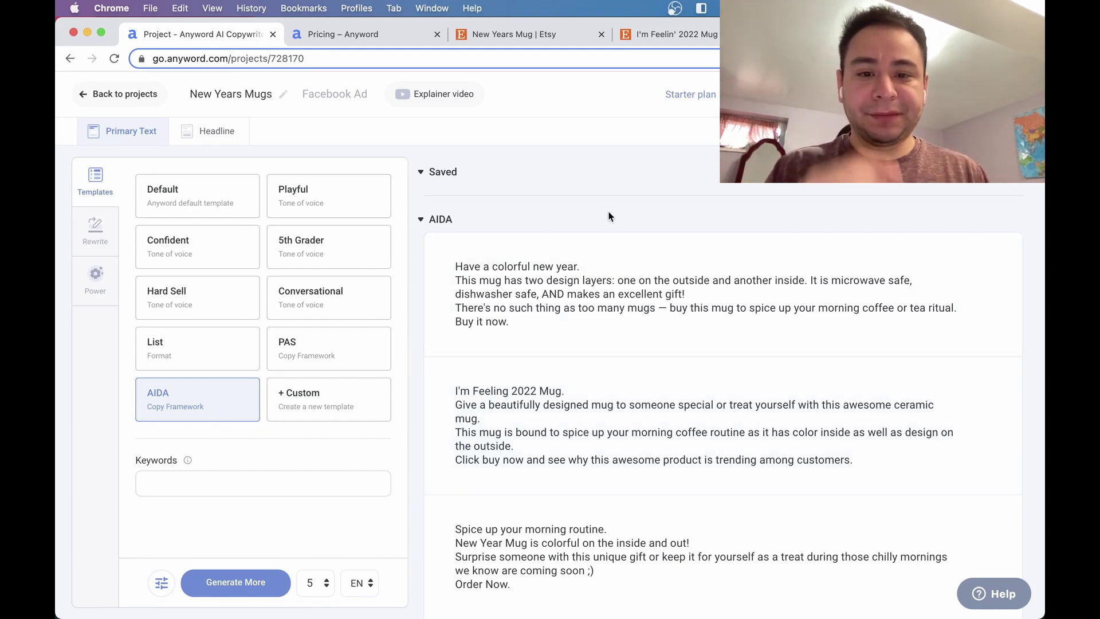
Scroll through the AIDA mug variations and back up to the top.
scroll(610, 212, "down", 2)
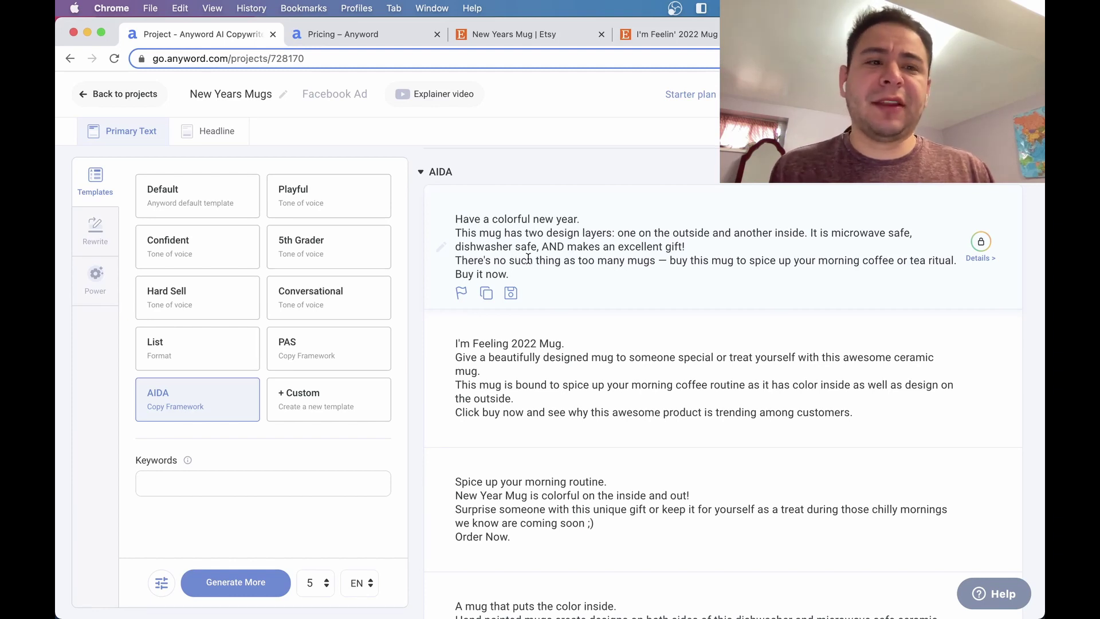
scroll(564, 270, "down", 2)
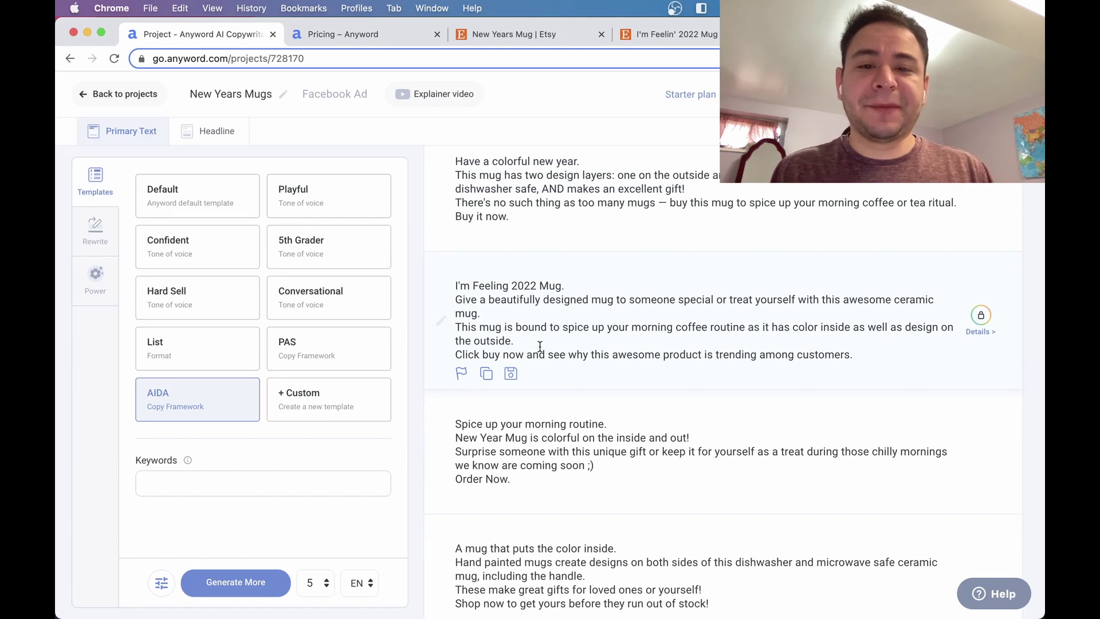
scroll(540, 346, "down", 2)
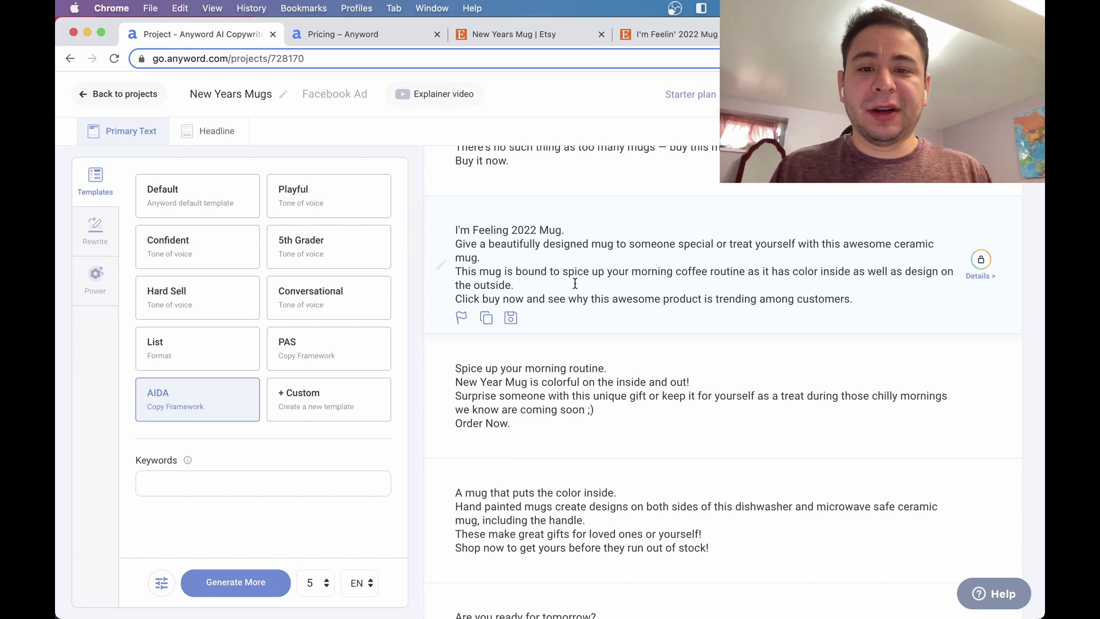
scroll(575, 283, "down", 3)
scroll(568, 346, "down", 1)
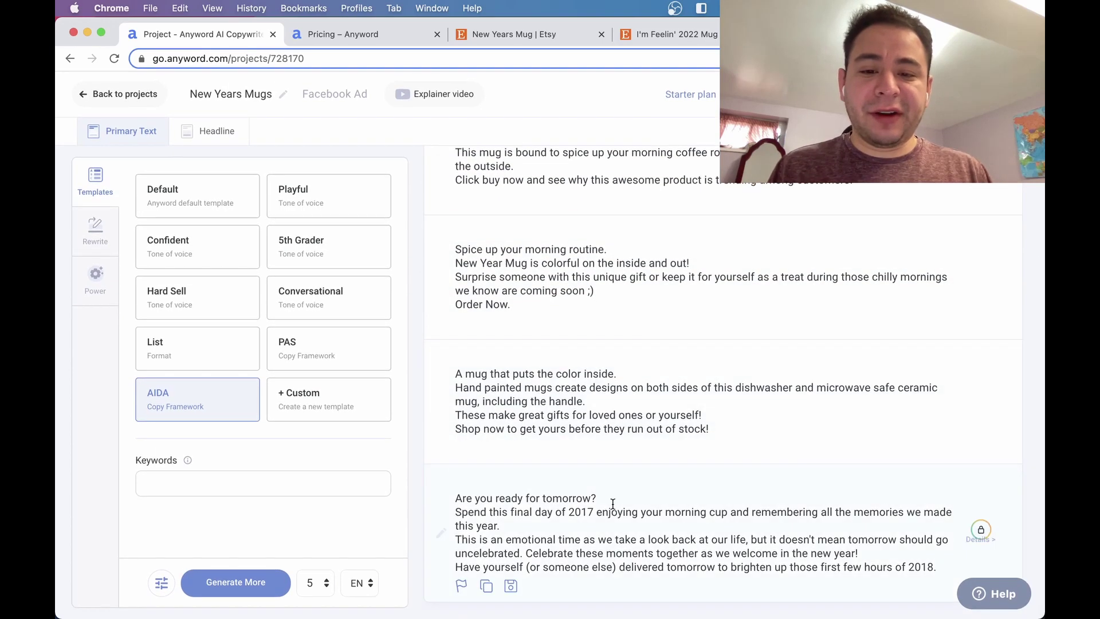
scroll(624, 451, "up", 4)
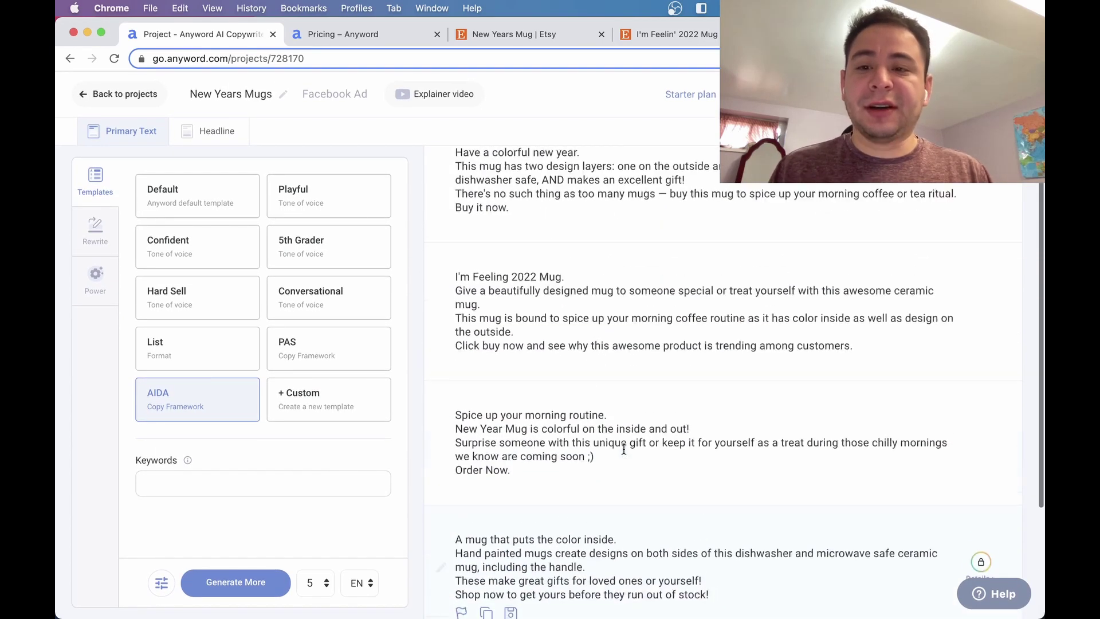
scroll(622, 448, "up", 2)
scroll(622, 346, "up", 1)
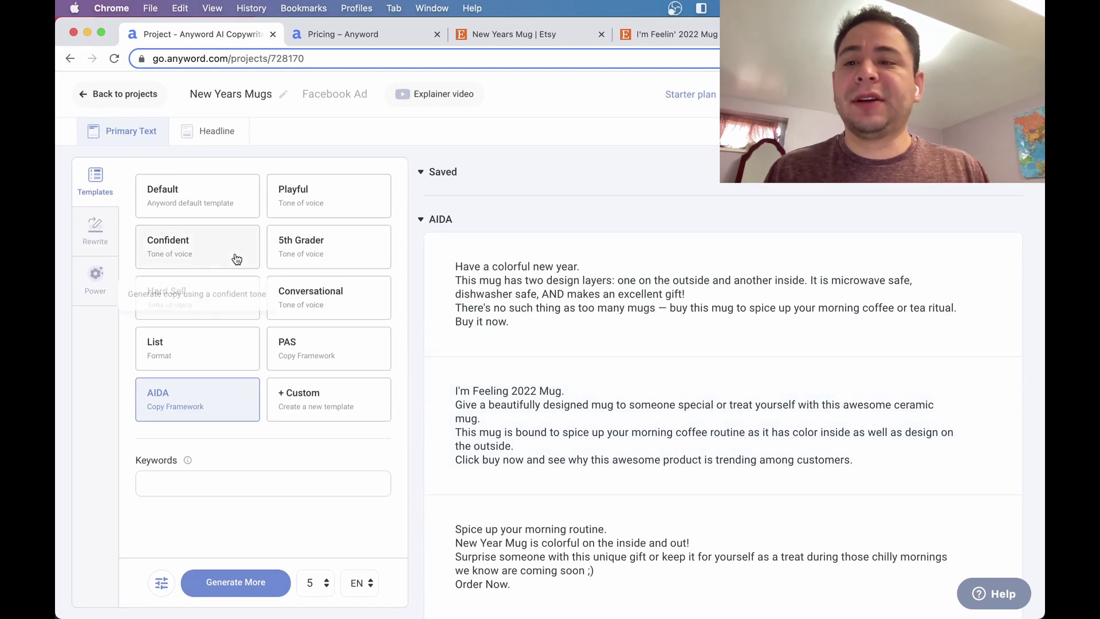
Generate Playful-tone mug copy and highlight the mug's product name in the first line.
left_click(314, 189)
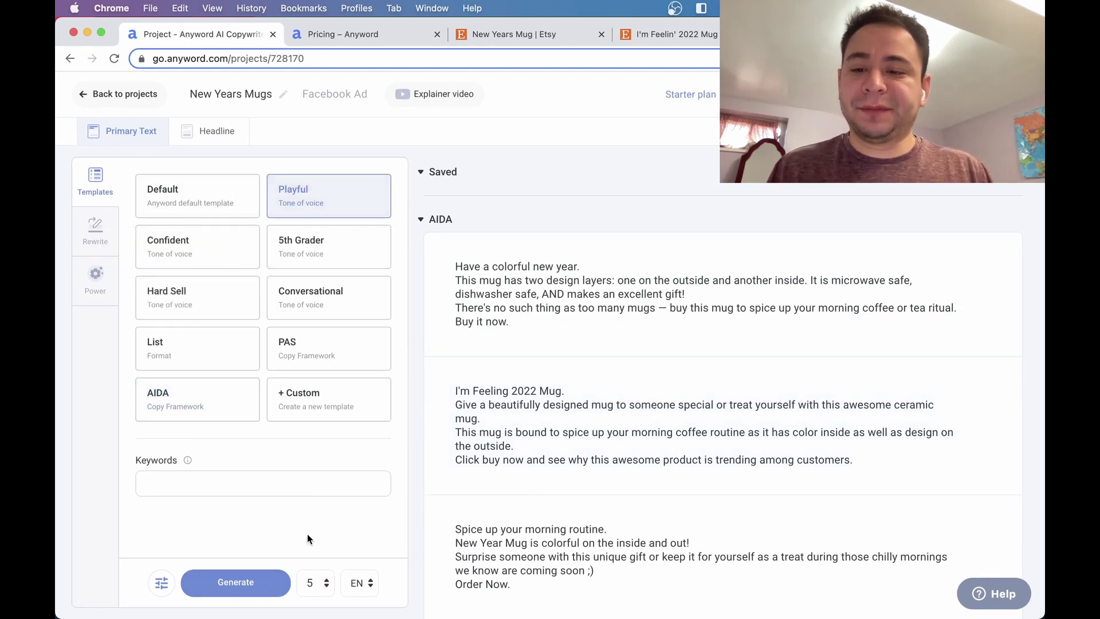
left_click(247, 582)
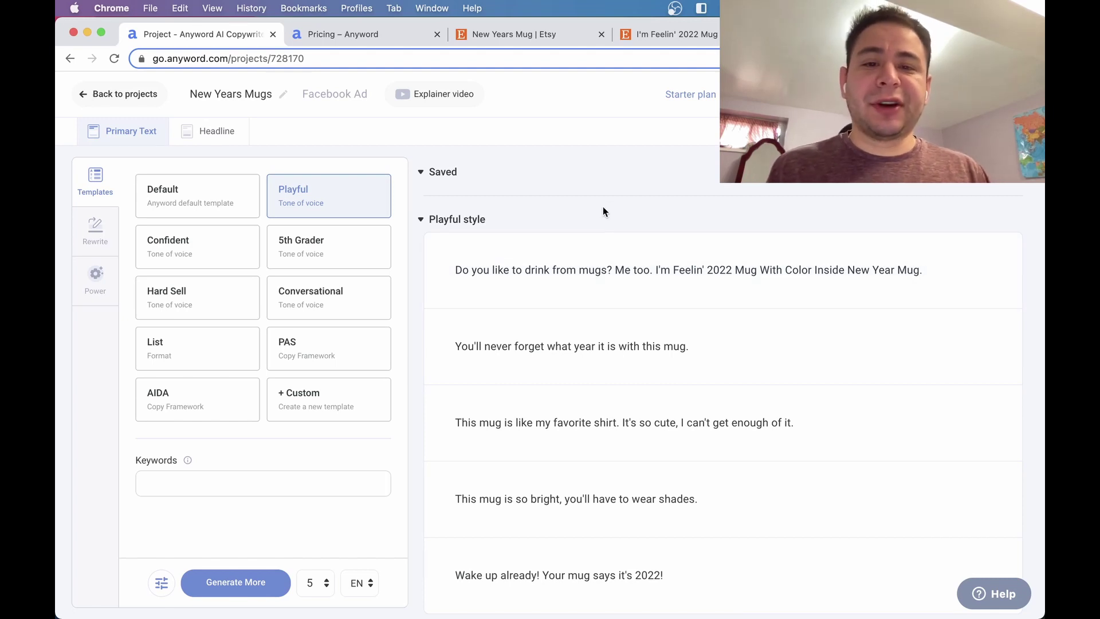
mouse_move(692, 285)
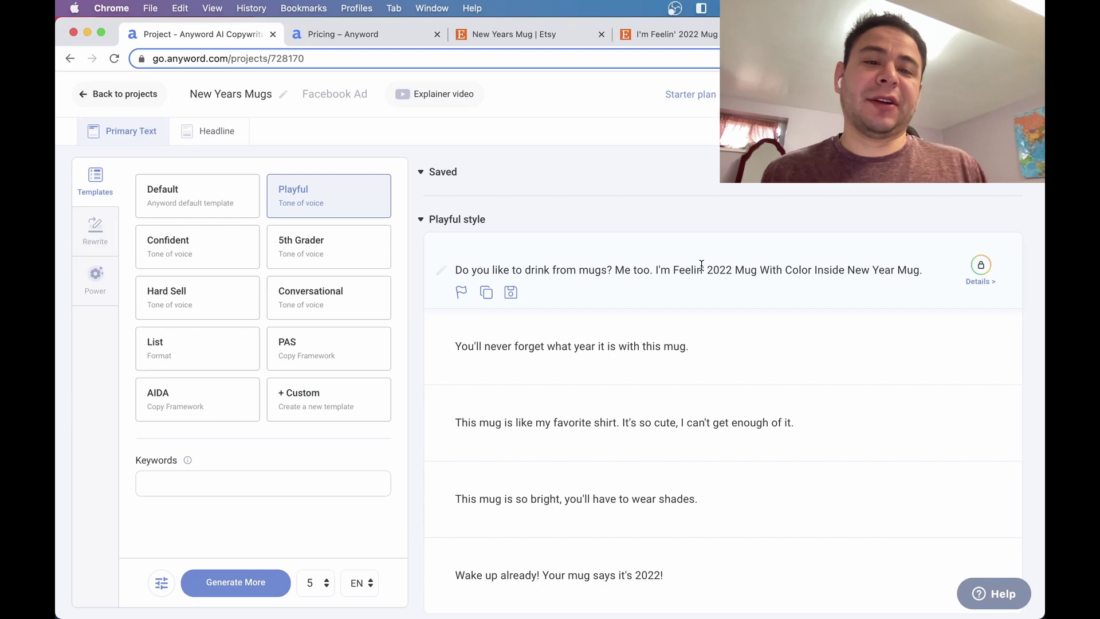
left_click_drag(670, 269, 912, 266)
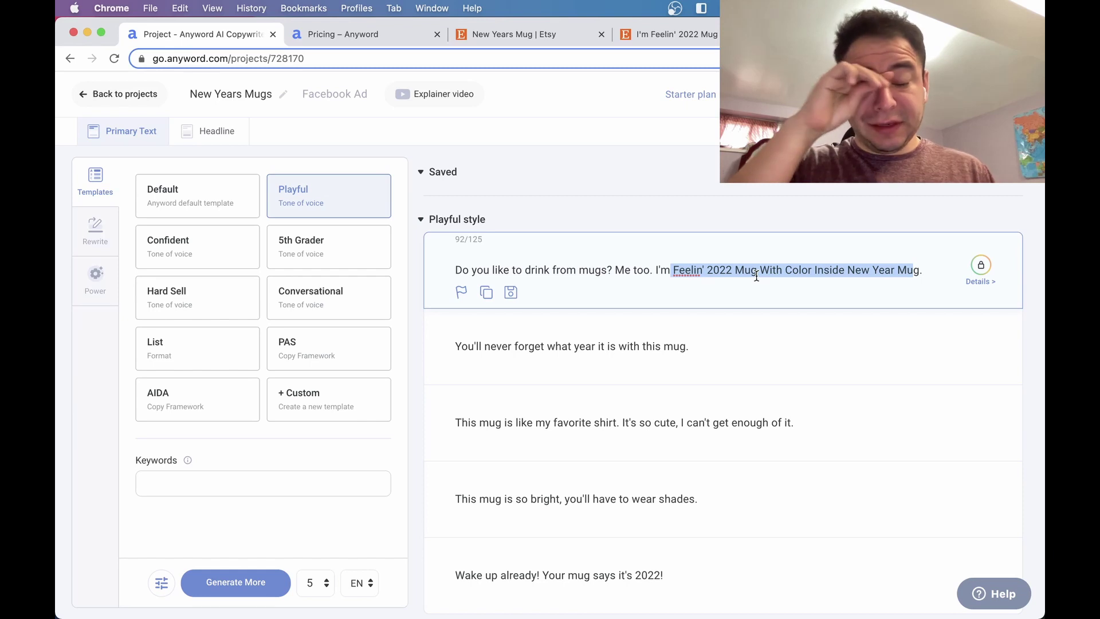
Review the five Playful lines, such as 'Wake up already! Your mug says it's 2022!'.
scroll(661, 324, "down", 1)
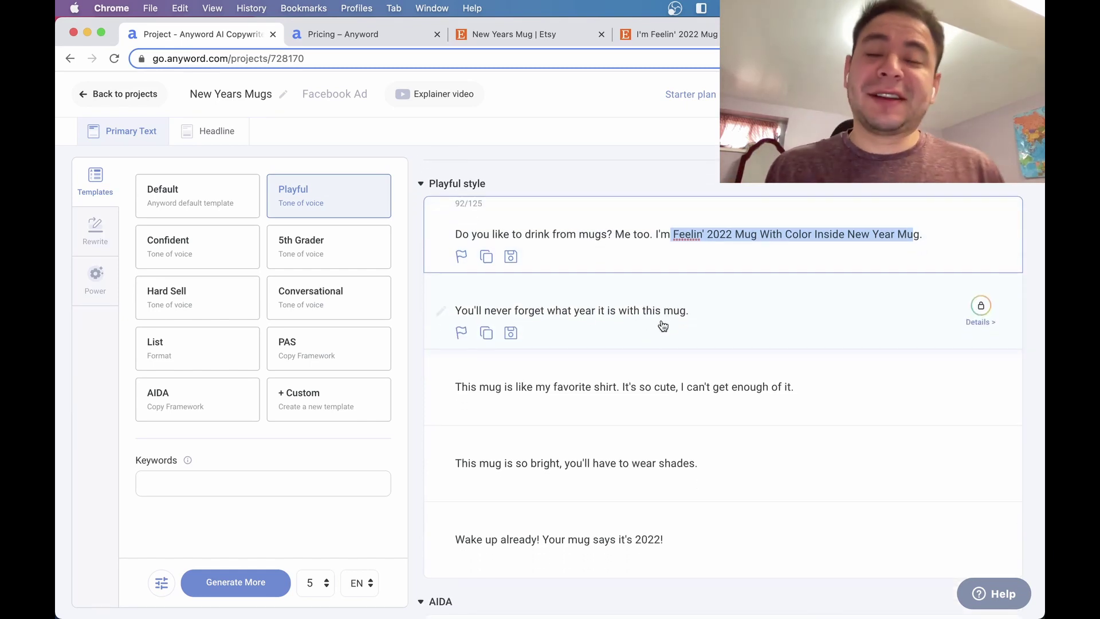
scroll(663, 325, "down", 1)
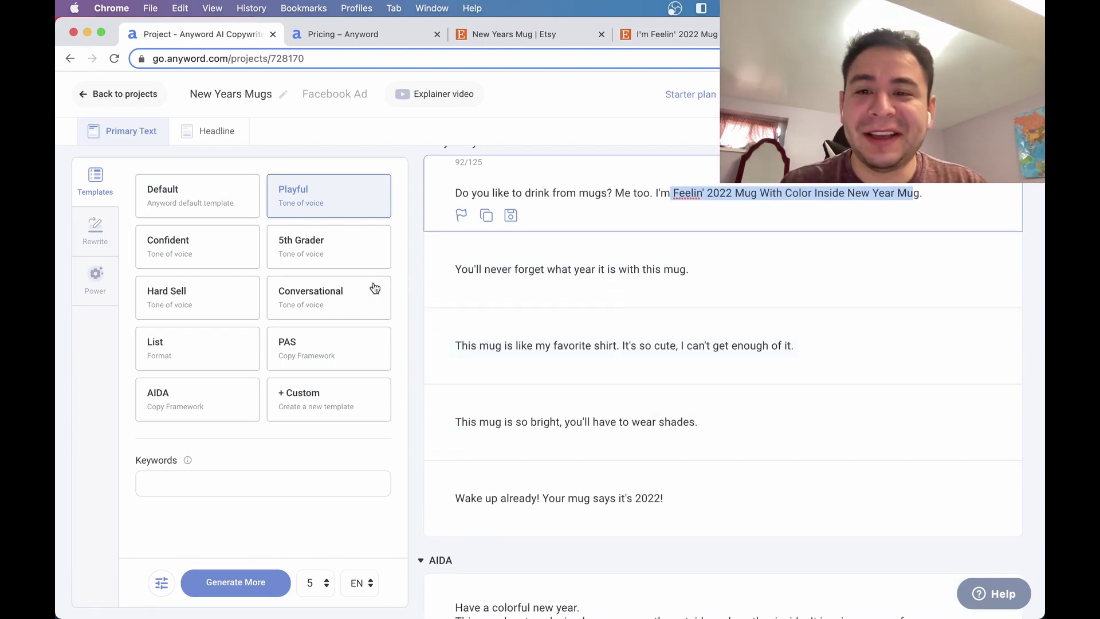
scroll(565, 361, "up", 2)
scroll(564, 361, "down", 4)
scroll(574, 361, "up", 4)
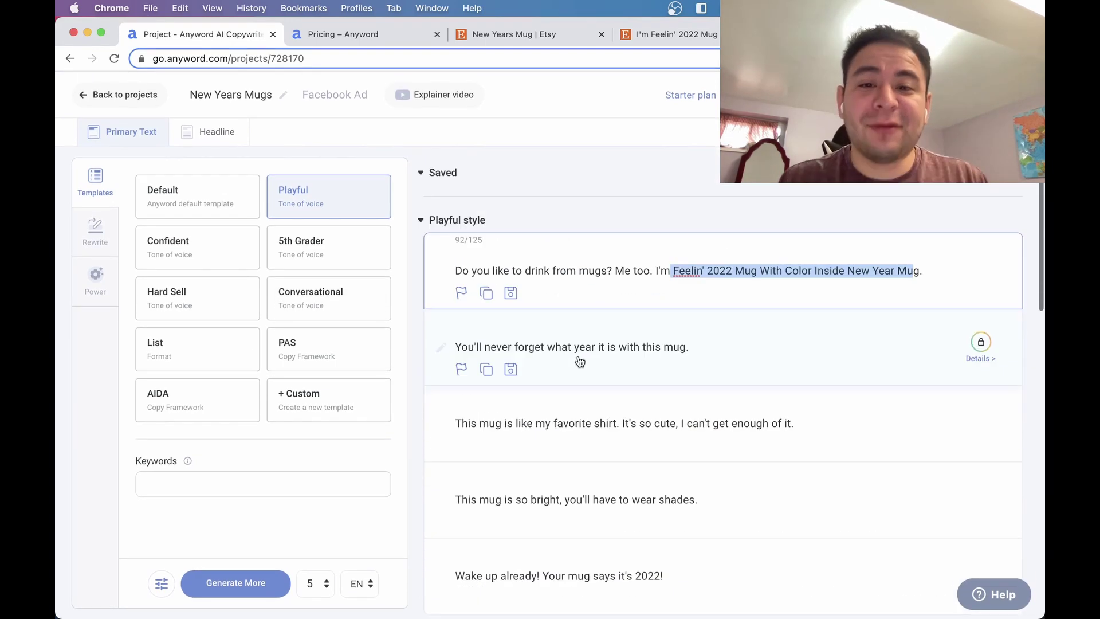
scroll(602, 372, "down", 8)
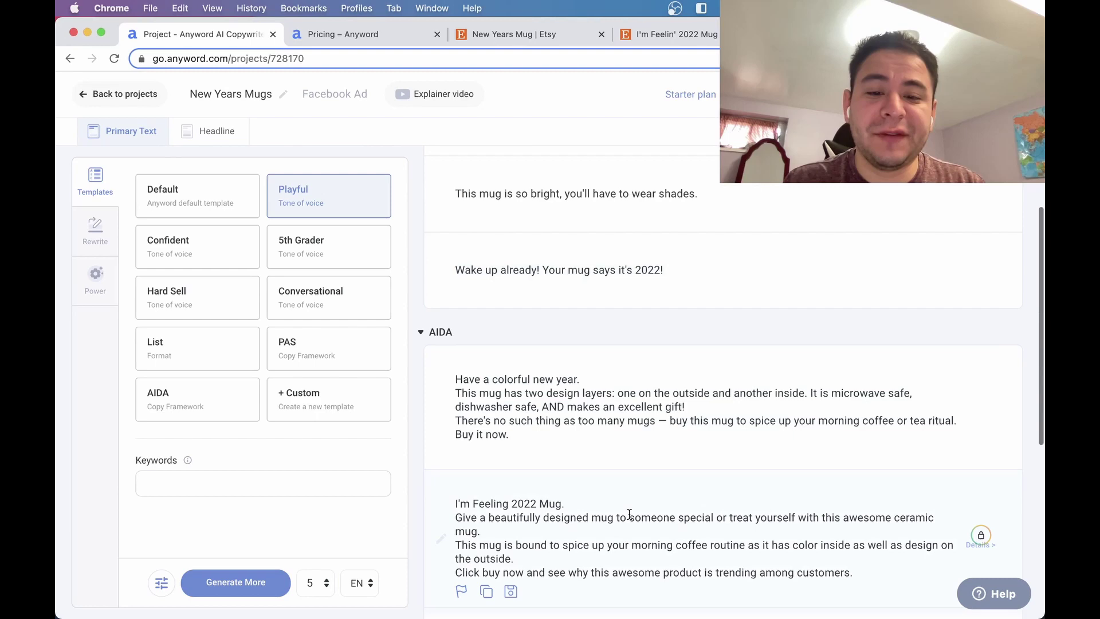
scroll(630, 515, "down", 4)
scroll(567, 372, "up", 7)
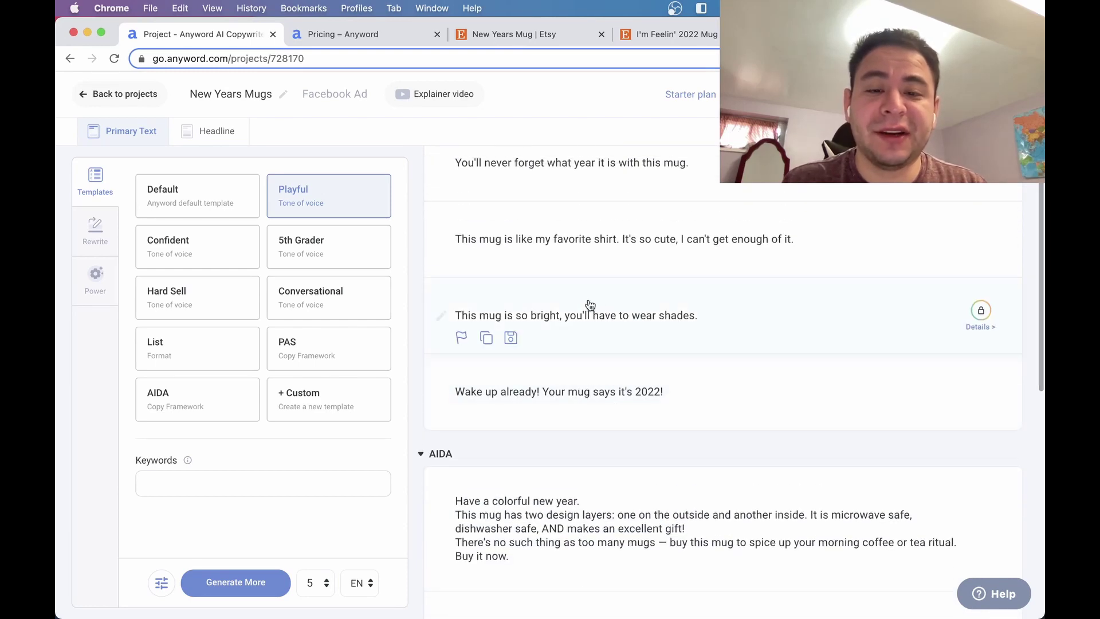
scroll(636, 327, "up", 1)
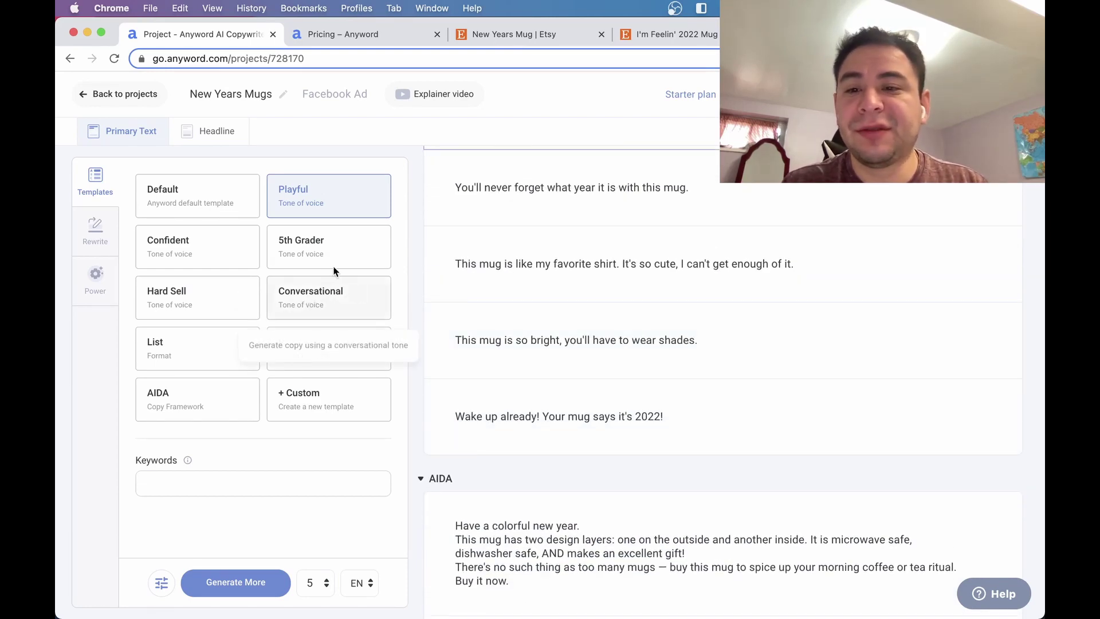
Generate five Confident-tone mug lines, including 'This is the best mug I've ever owned.'.
left_click(209, 244)
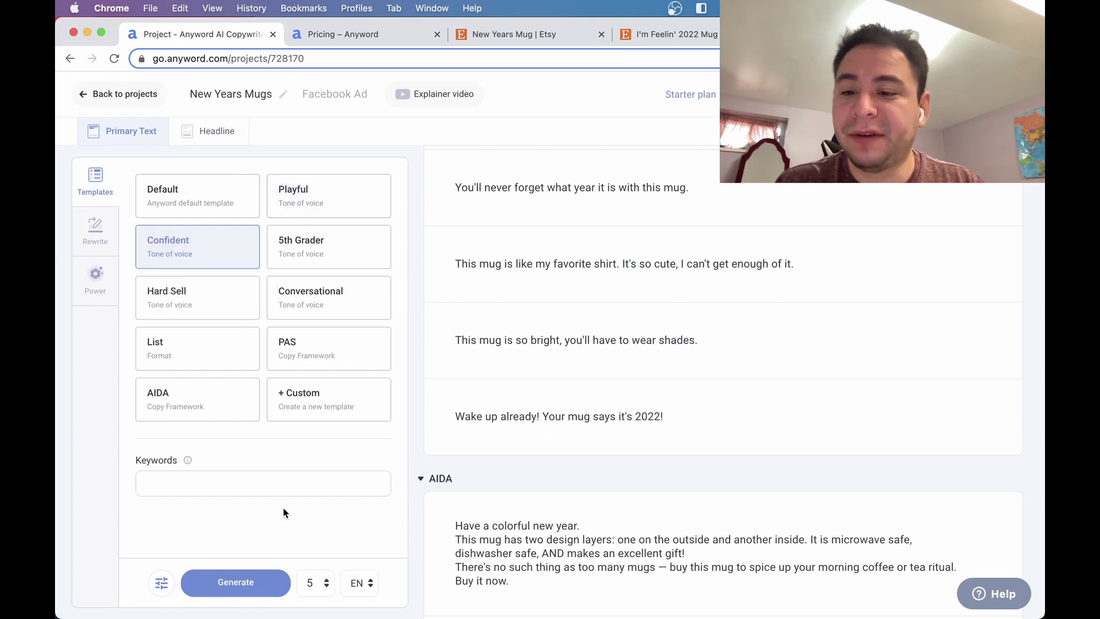
left_click(229, 587)
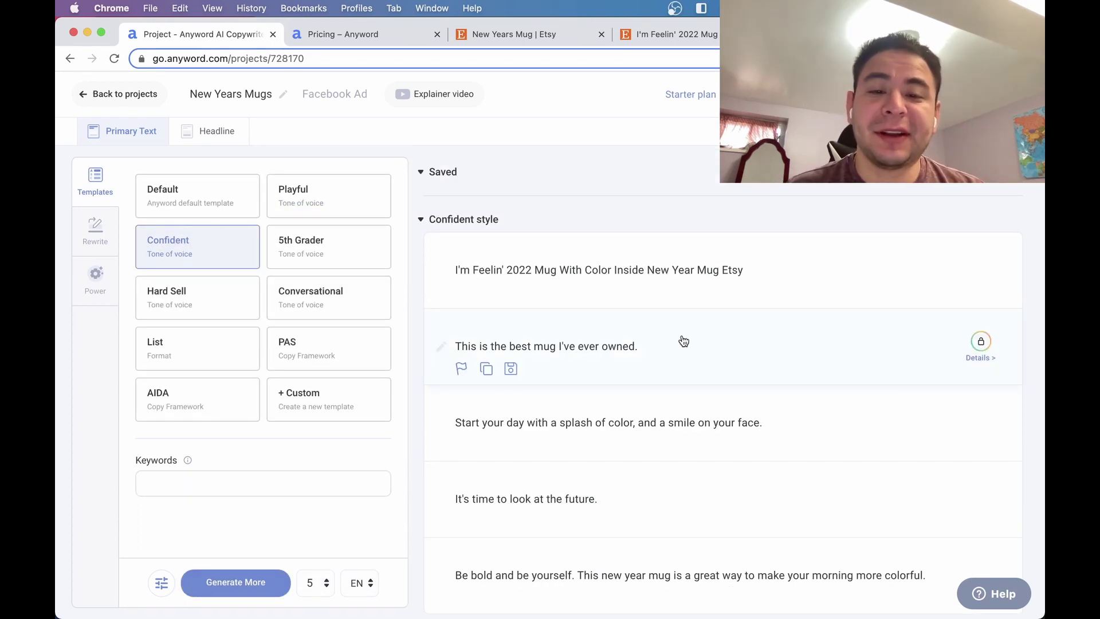
scroll(658, 349, "down", 1)
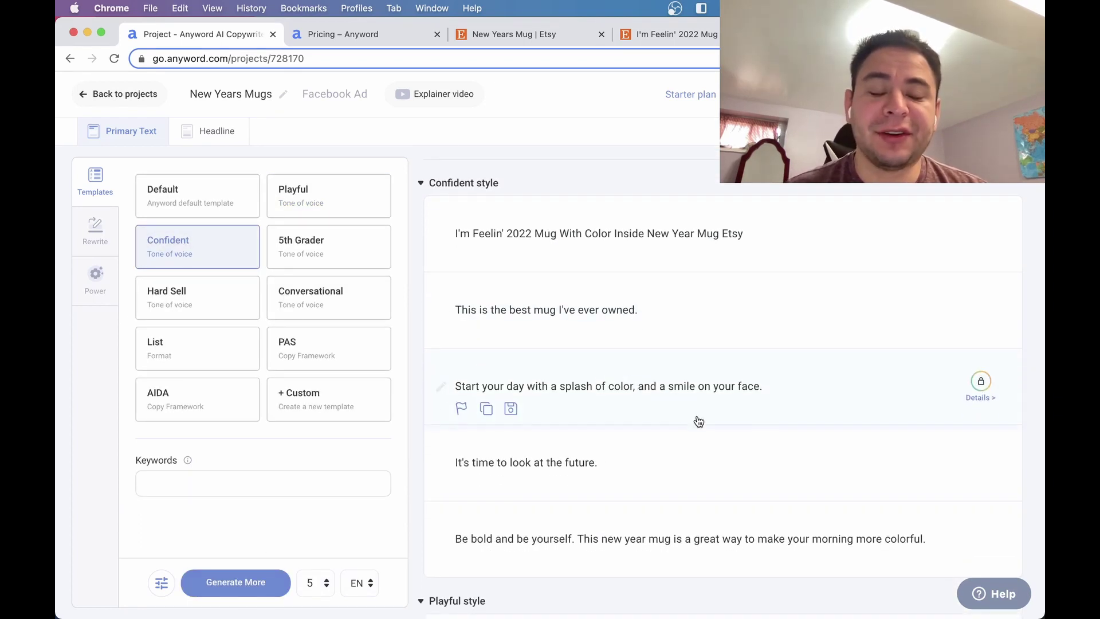
scroll(657, 394, "down", 1)
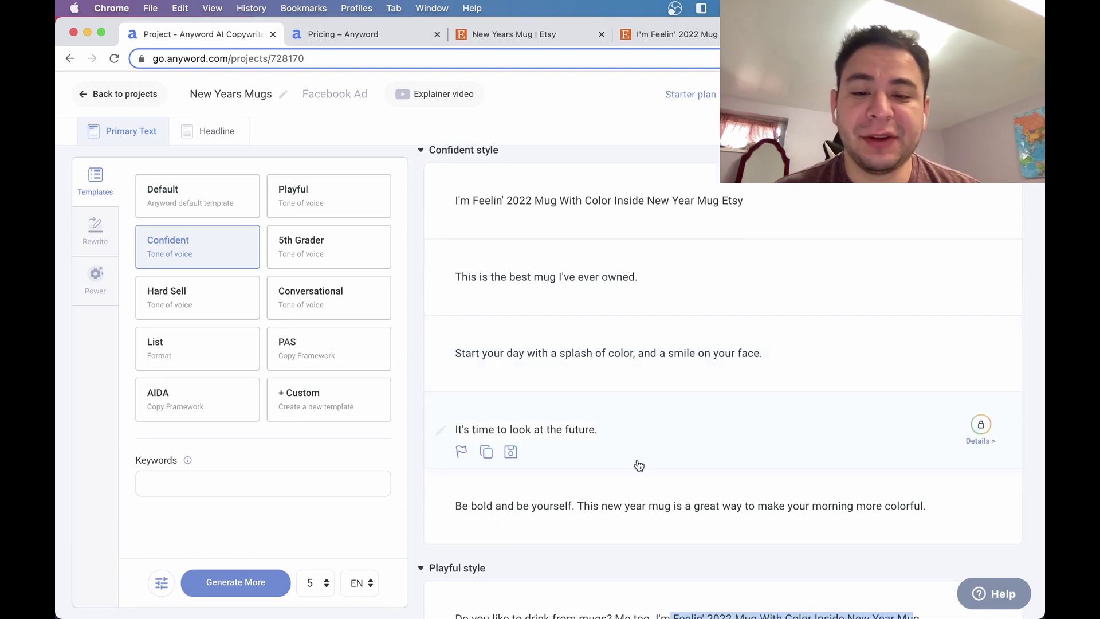
scroll(643, 410, "up", 2)
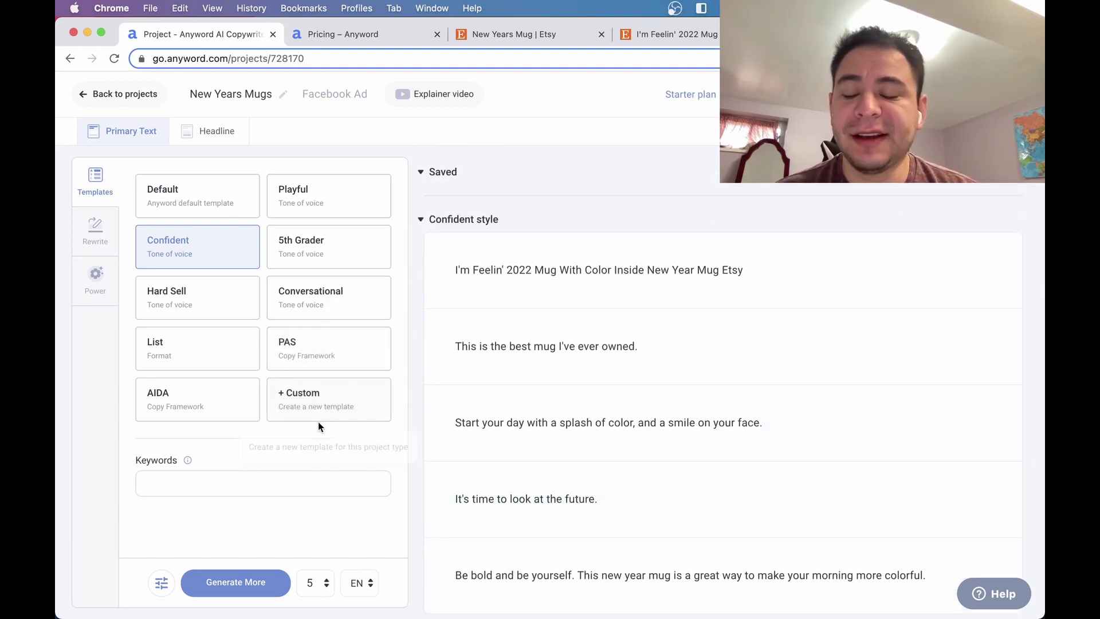
Look over the + Custom template option, then choose the PAS framework template.
left_click(328, 408)
scroll(300, 460, "down", 3)
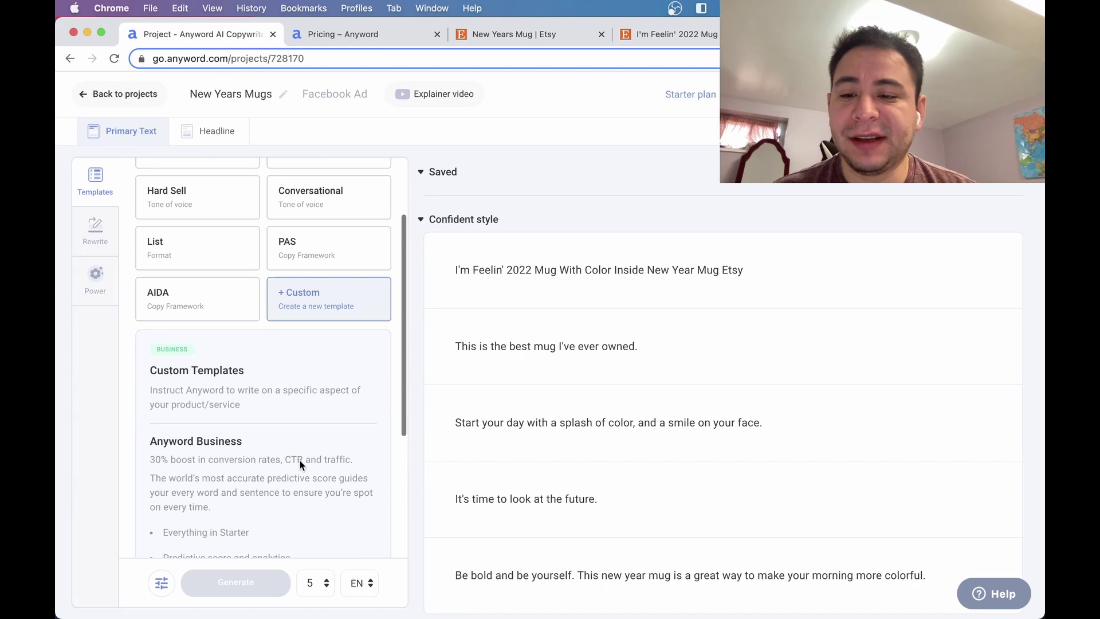
scroll(346, 479, "down", 5)
scroll(321, 372, "up", 6)
left_click(299, 270)
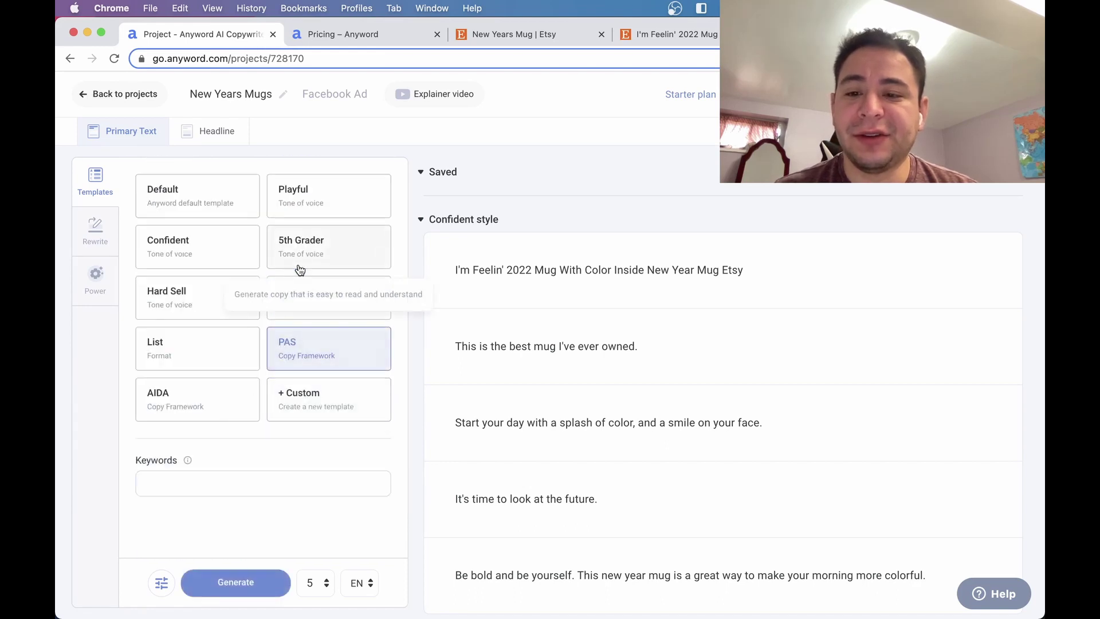
Generate List-format emoji-bulleted mug descriptions covering height 3.85, diameter 3.35 and dishwasher-safe details.
left_click(194, 352)
left_click(225, 596)
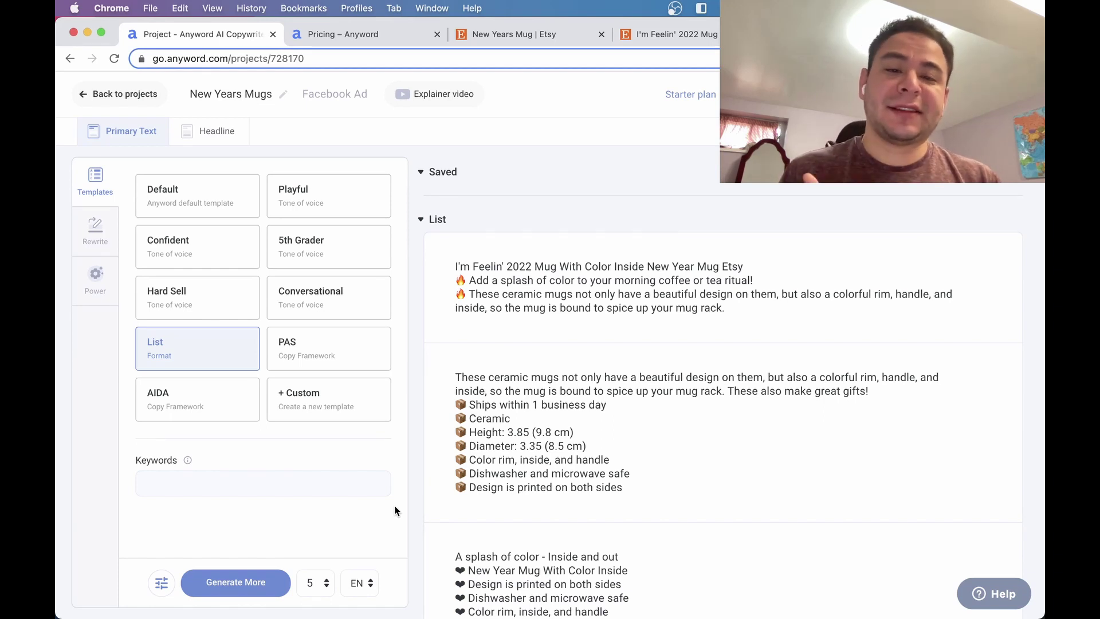
scroll(667, 355, "down", 1)
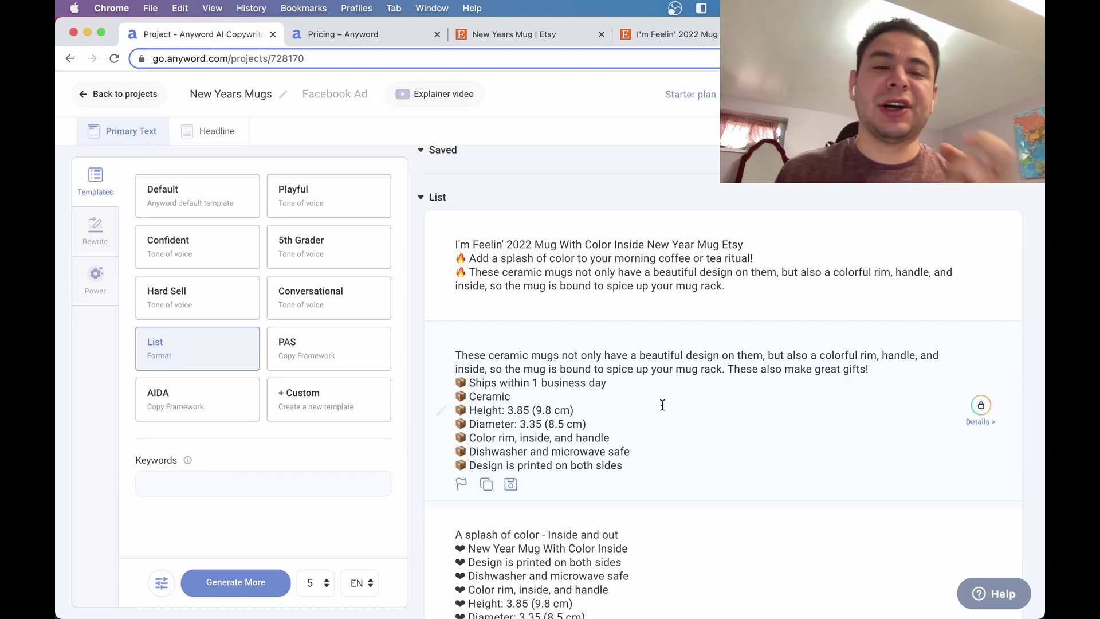
scroll(641, 434, "down", 2)
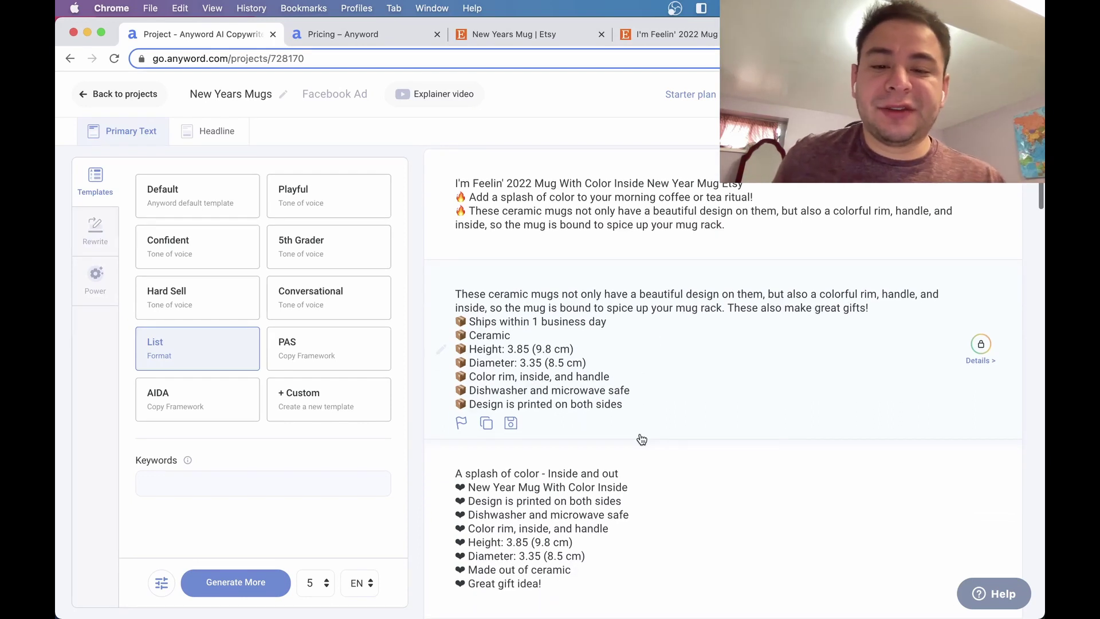
scroll(649, 320, "down", 3)
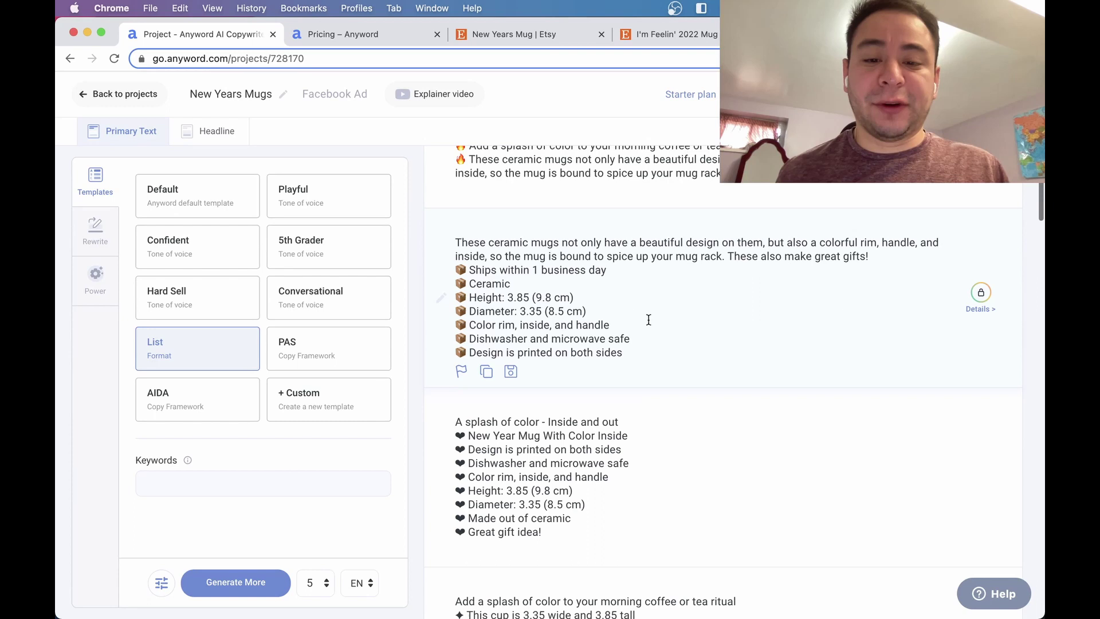
scroll(646, 463, "down", 4)
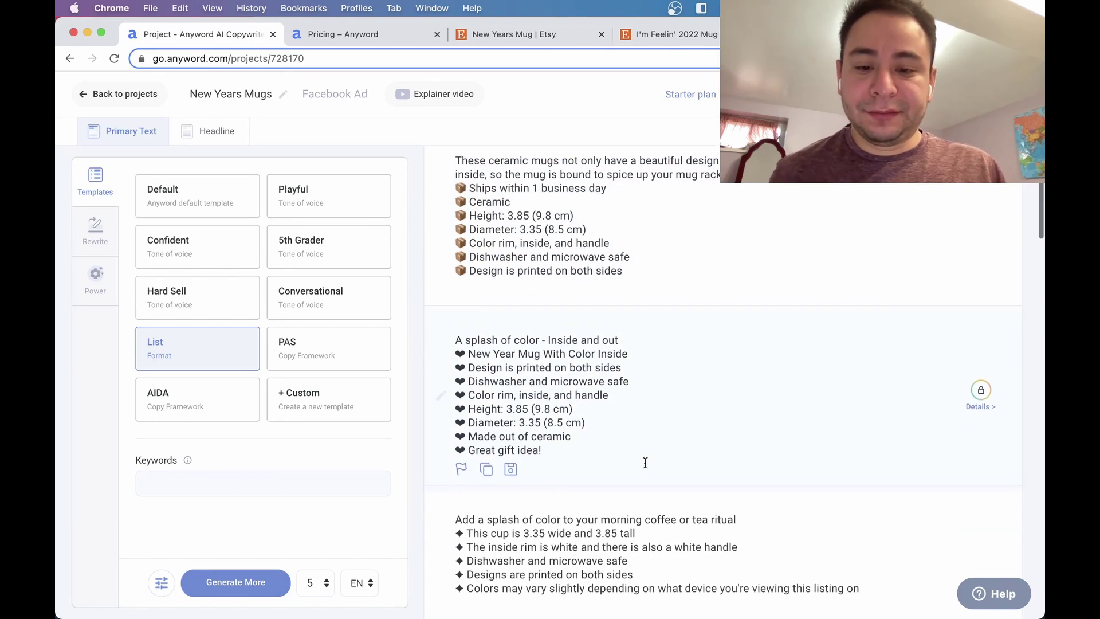
scroll(646, 408, "down", 4)
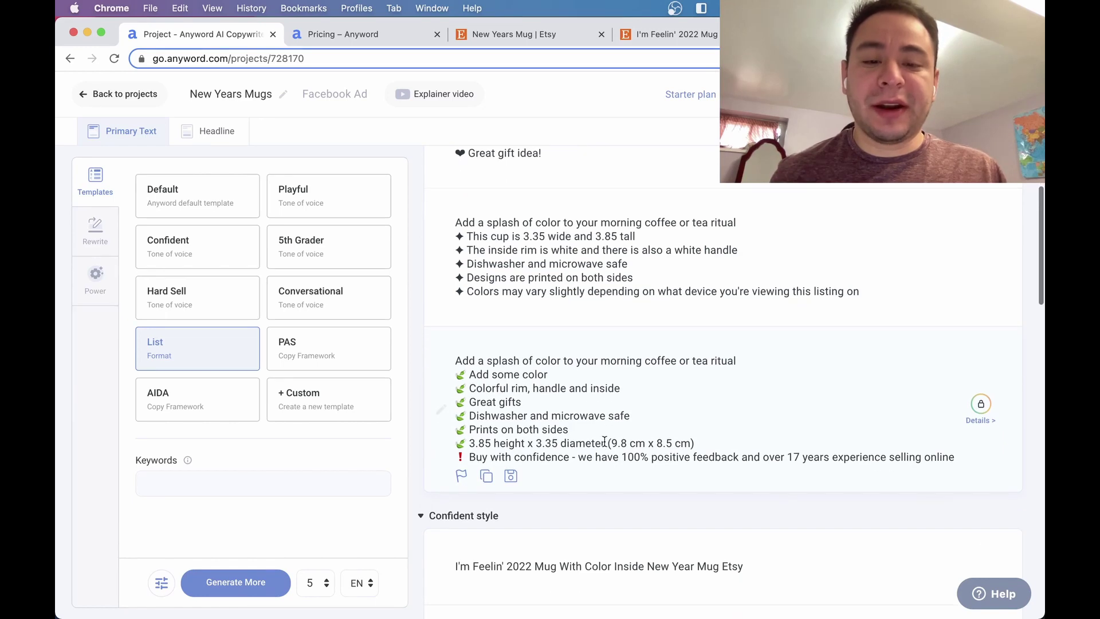
scroll(606, 394, "up", 5)
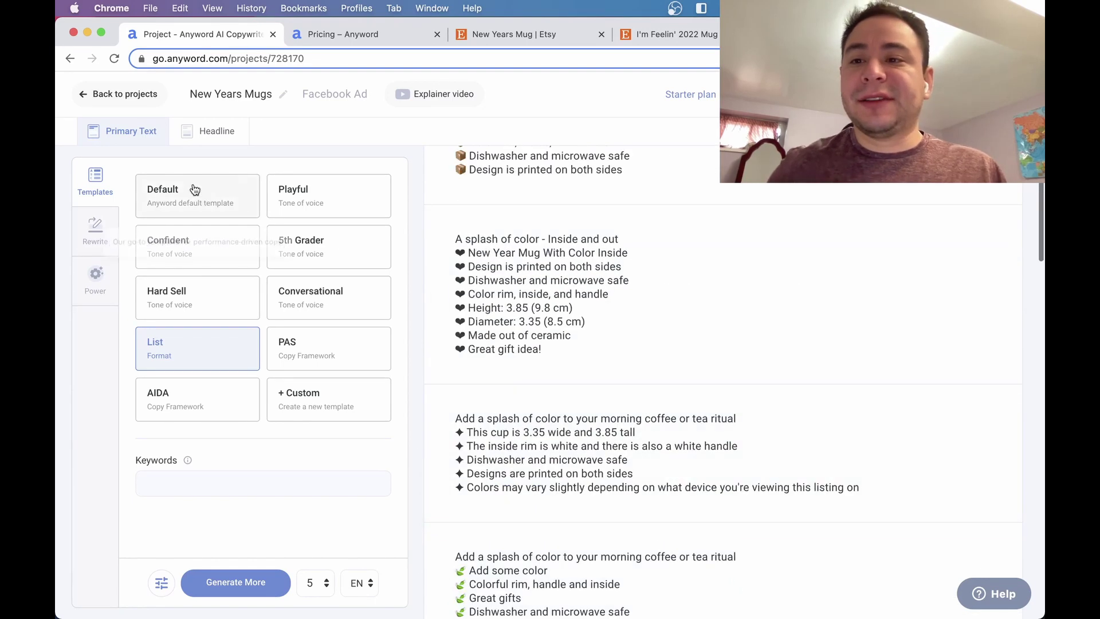
Return to projects and create a Google Search Ad project named 'New Years Mug'.
left_click(216, 133)
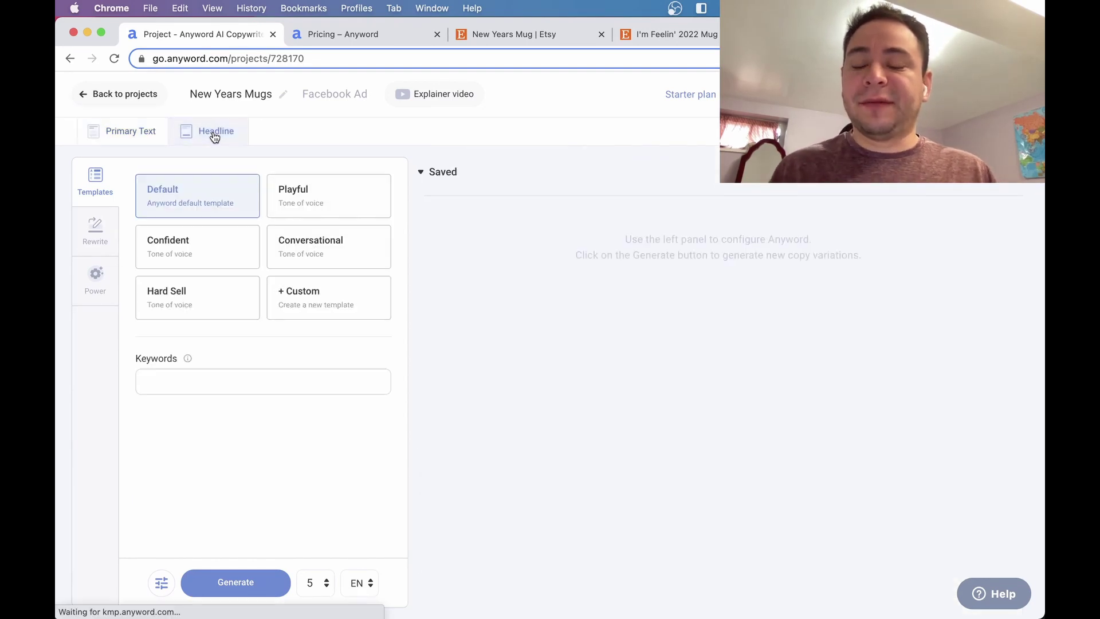
left_click(102, 98)
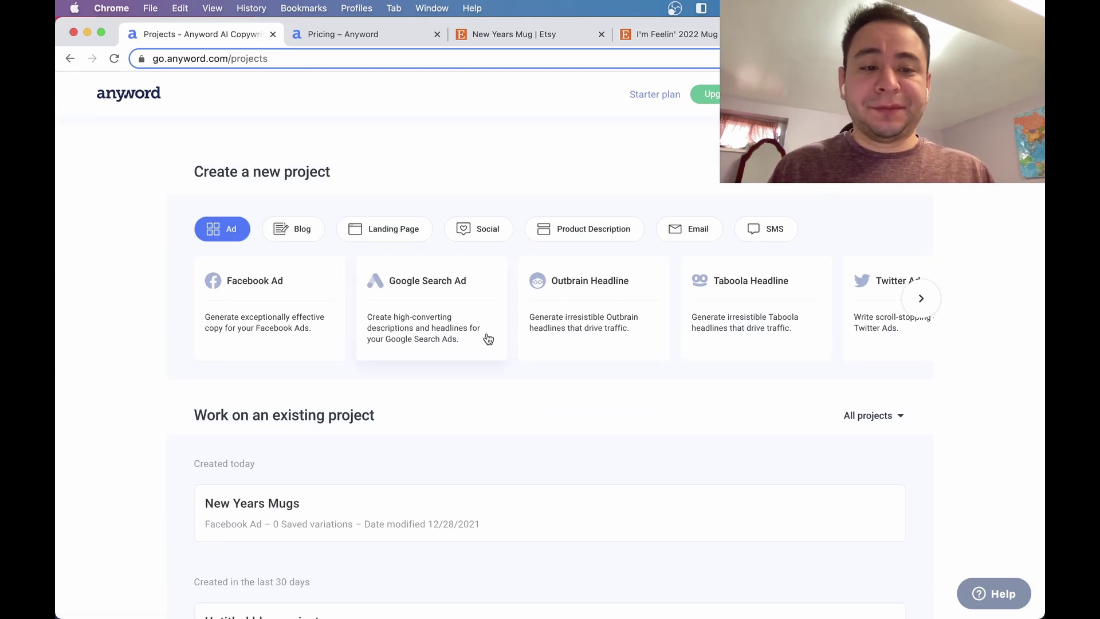
left_click(441, 298)
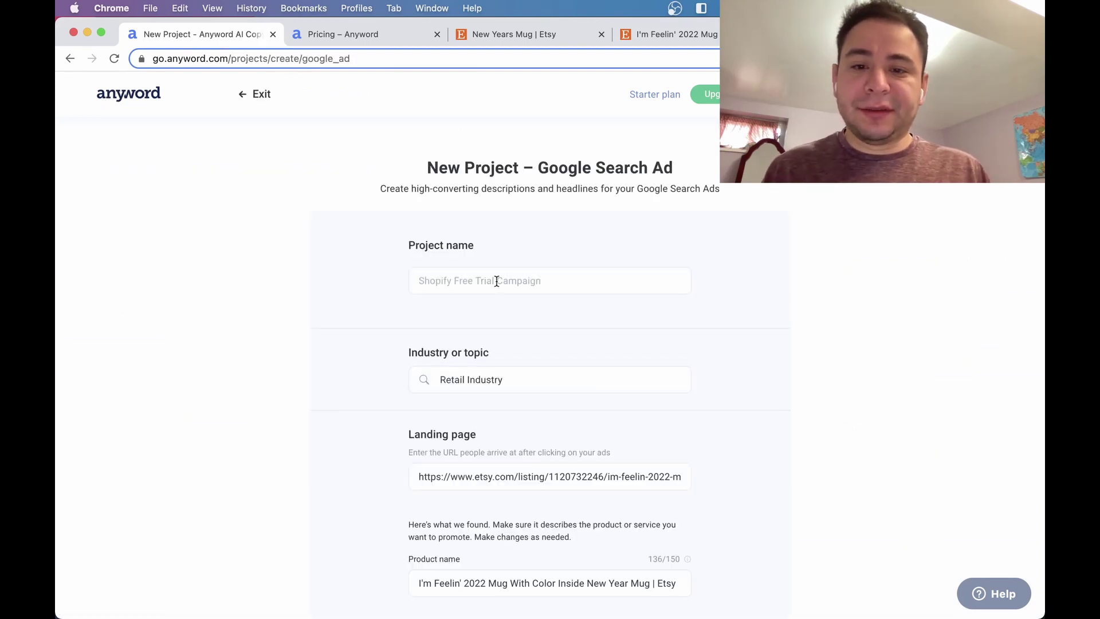
left_click(496, 281)
type("New Years Mug")
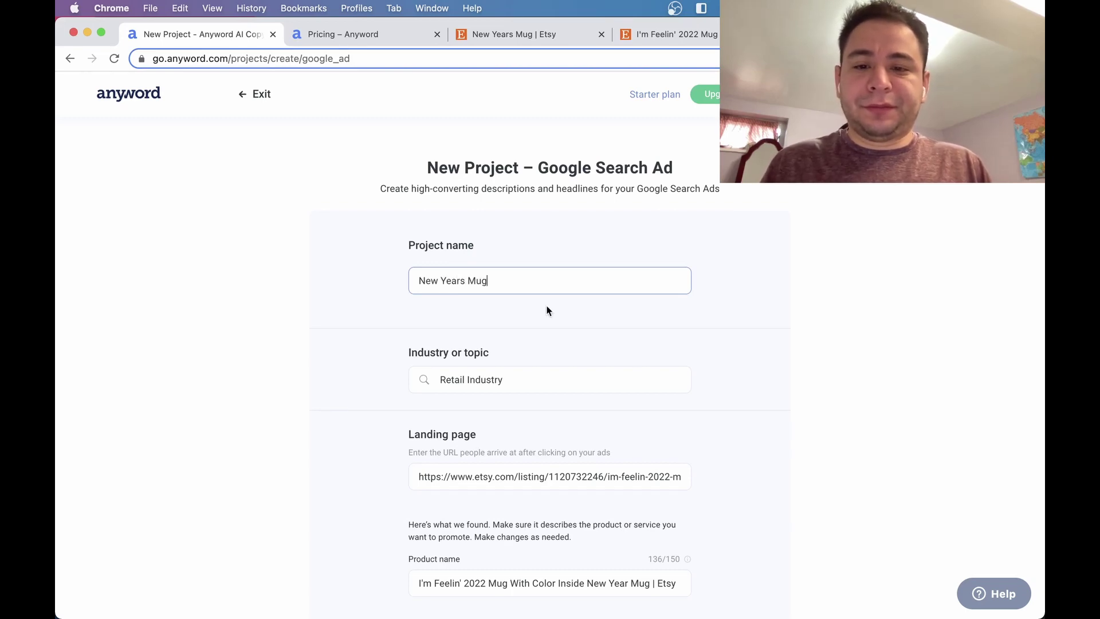
scroll(659, 366, "down", 5)
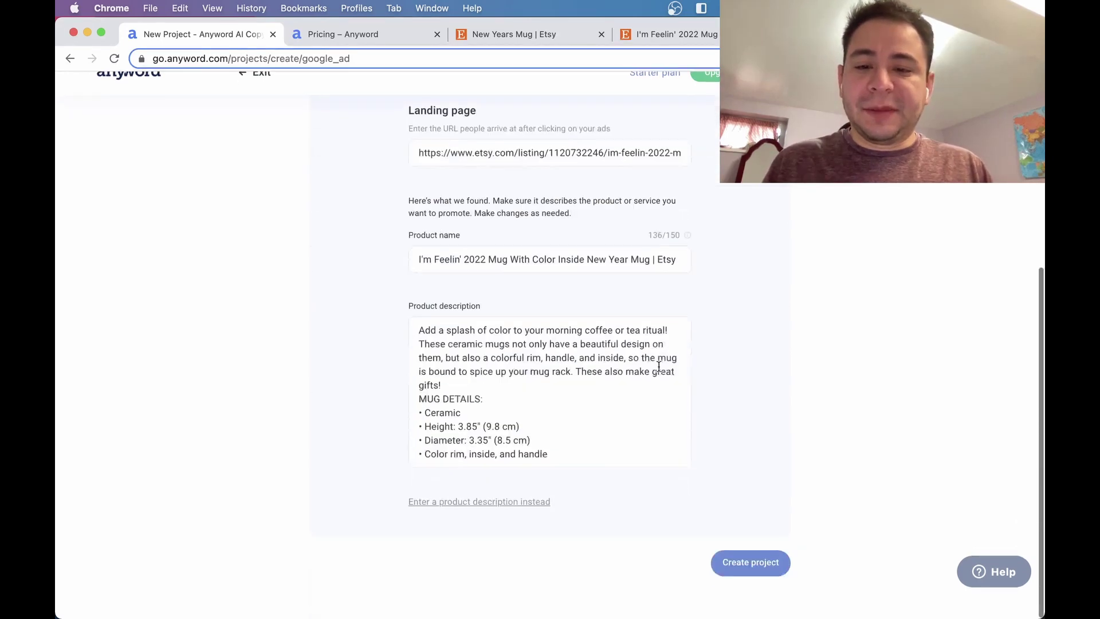
scroll(631, 413, "down", 5)
left_click(755, 590)
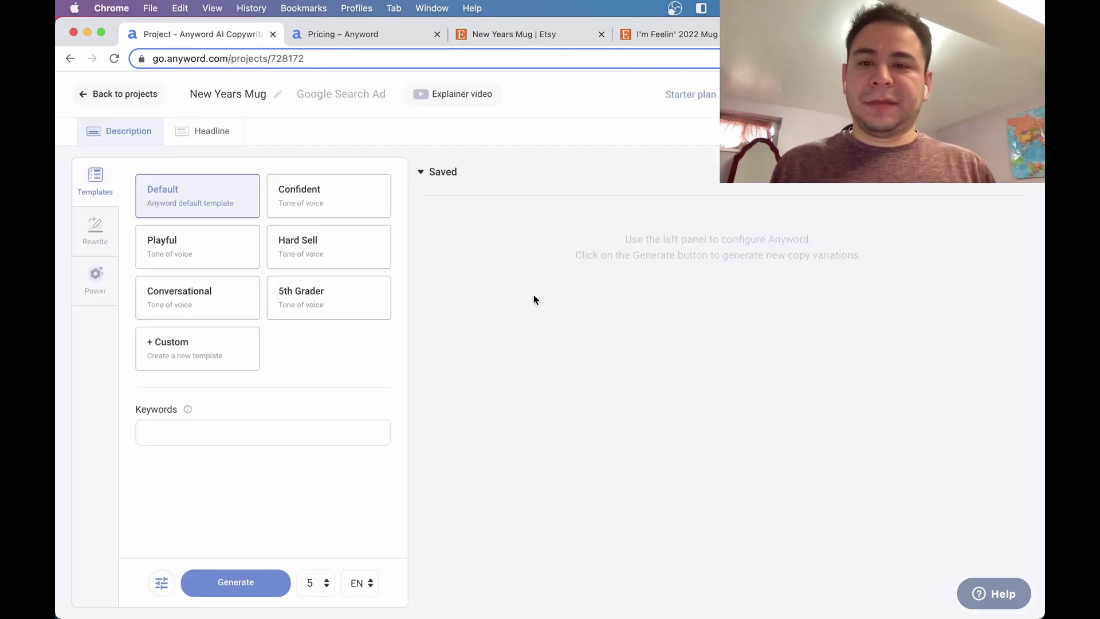
Generate three Hard Sell tone descriptions for the New Years Mug search ad.
left_click(319, 253)
left_click(315, 583)
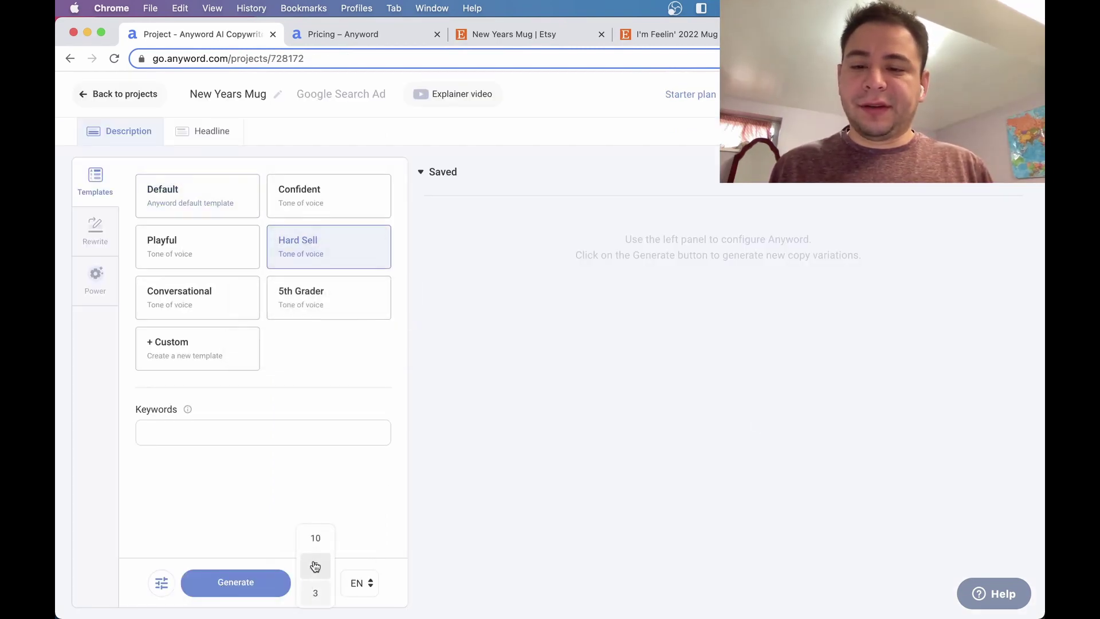
left_click(319, 596)
left_click(248, 582)
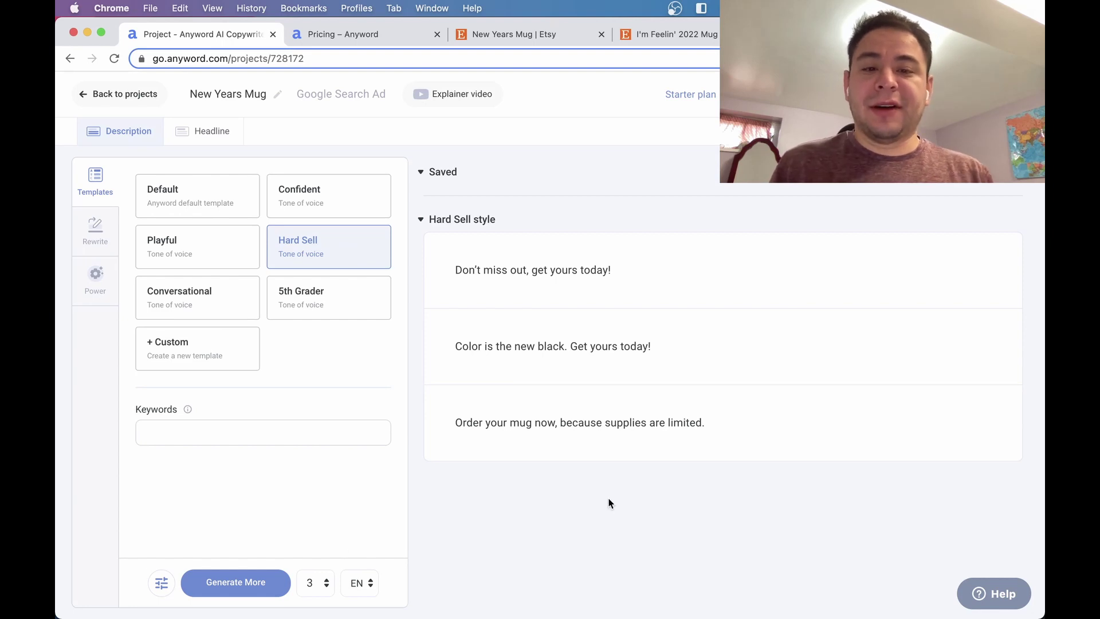
Switch to the Etsy I'm Feelin' 2022 Mug listing and scroll through its details and reviews.
left_click(666, 35)
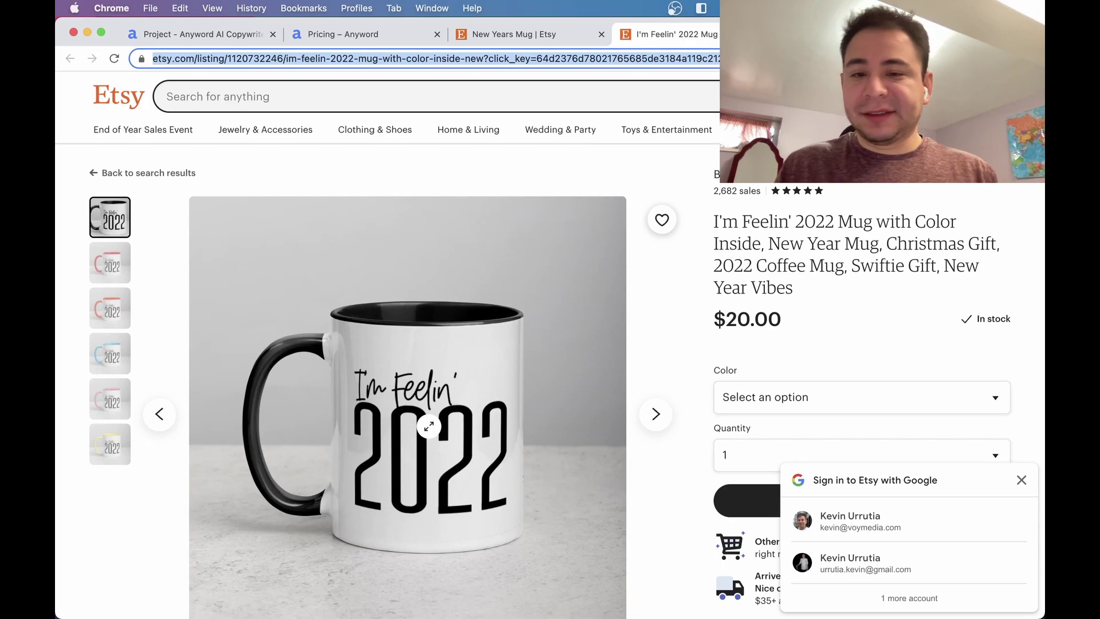
scroll(670, 344, "down", 6)
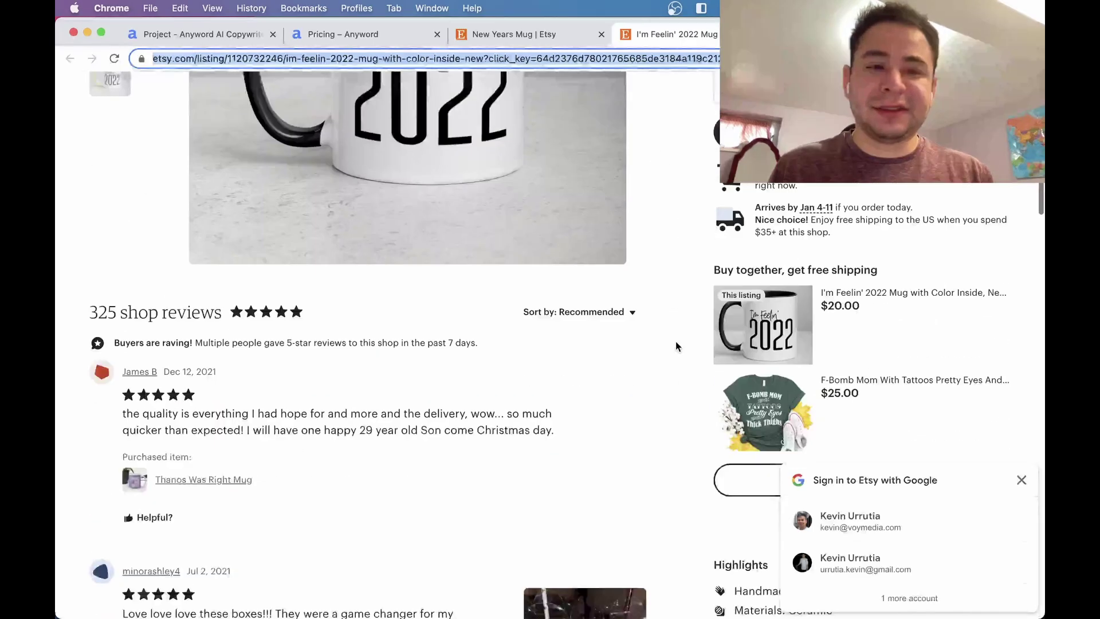
scroll(675, 342, "down", 10)
scroll(577, 353, "up", 20)
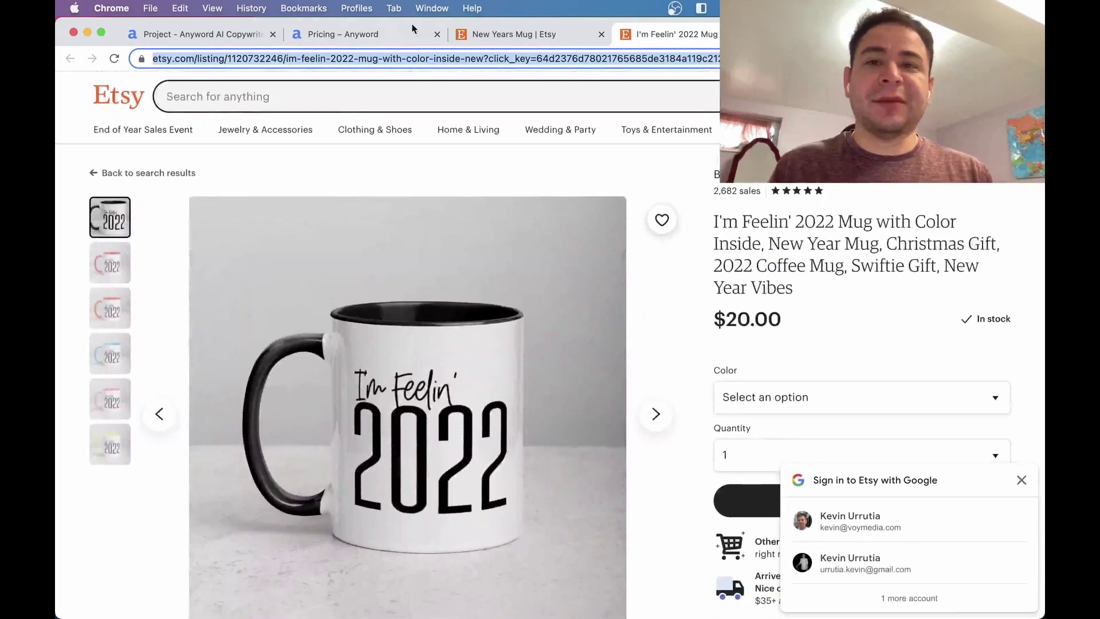